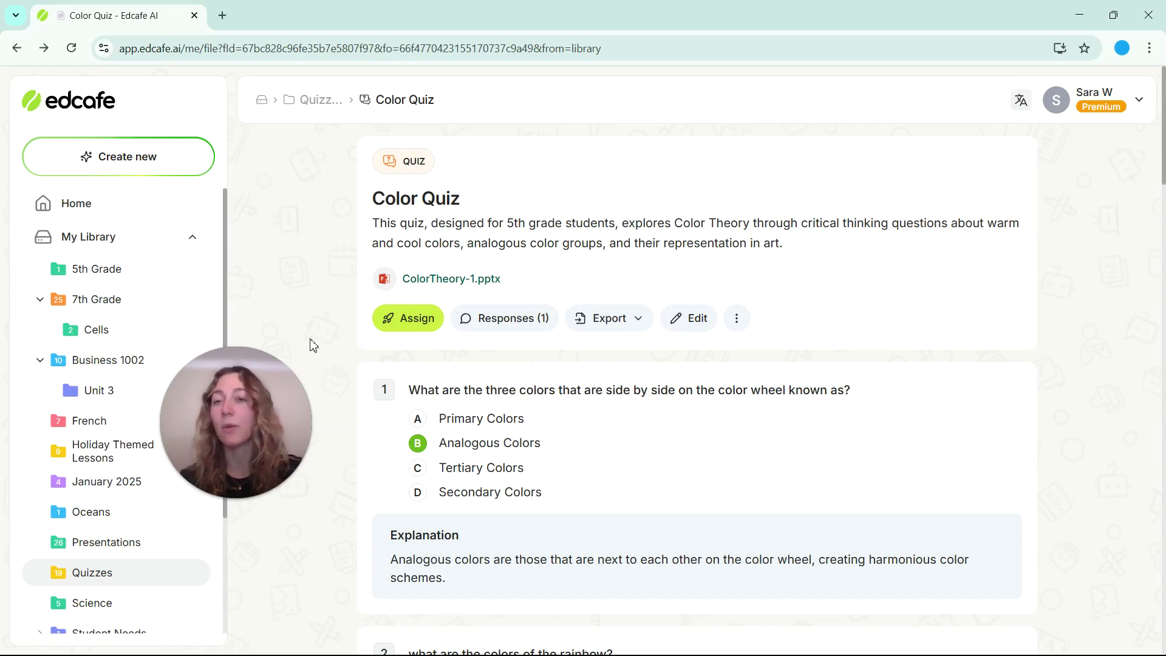
Step: Start a new quiz with an uploaded file as its source, then minimize the browser
{"action": "left_click", "coordinate": [190, 157]}
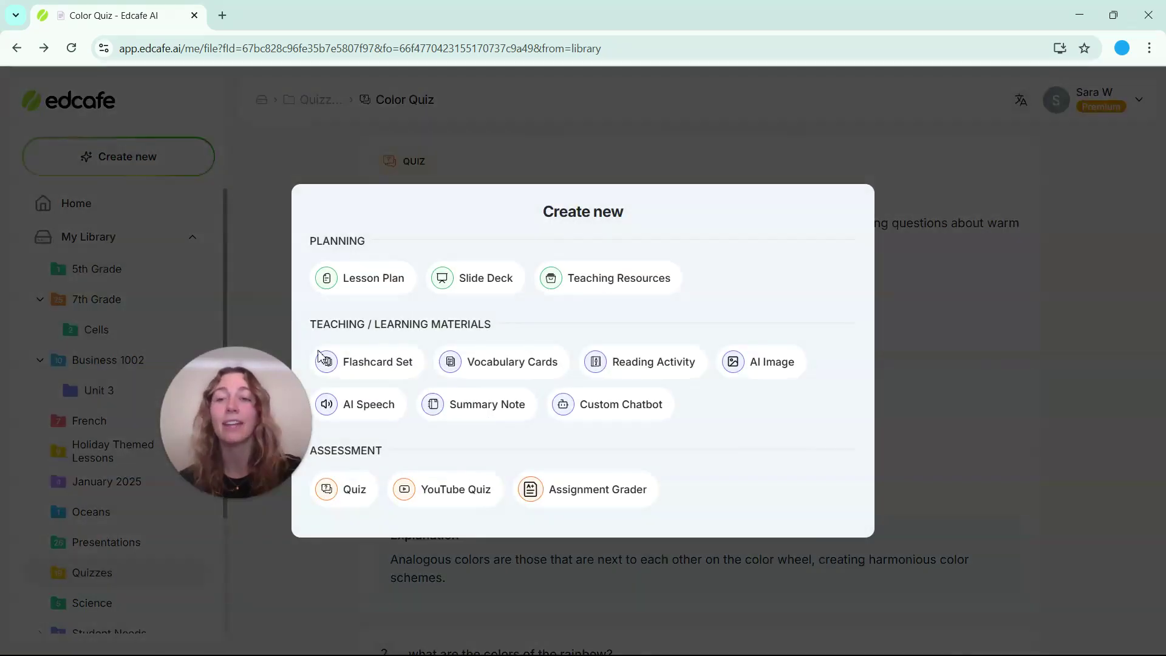
{"action": "left_click", "coordinate": [346, 491]}
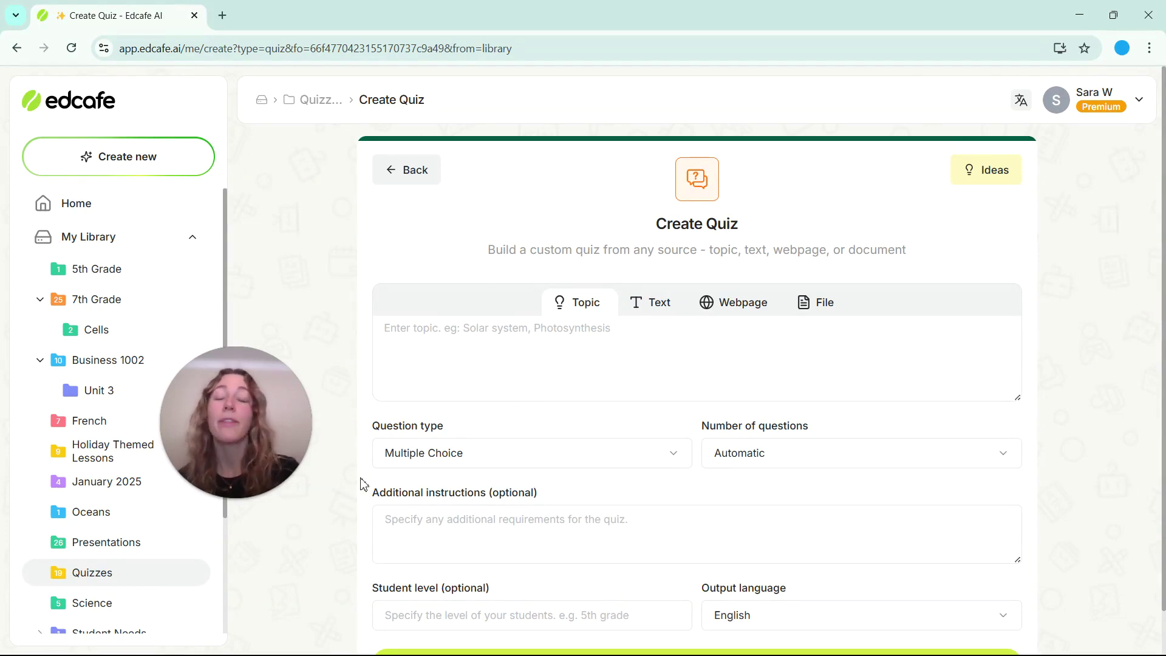
{"action": "left_click", "coordinate": [668, 308]}
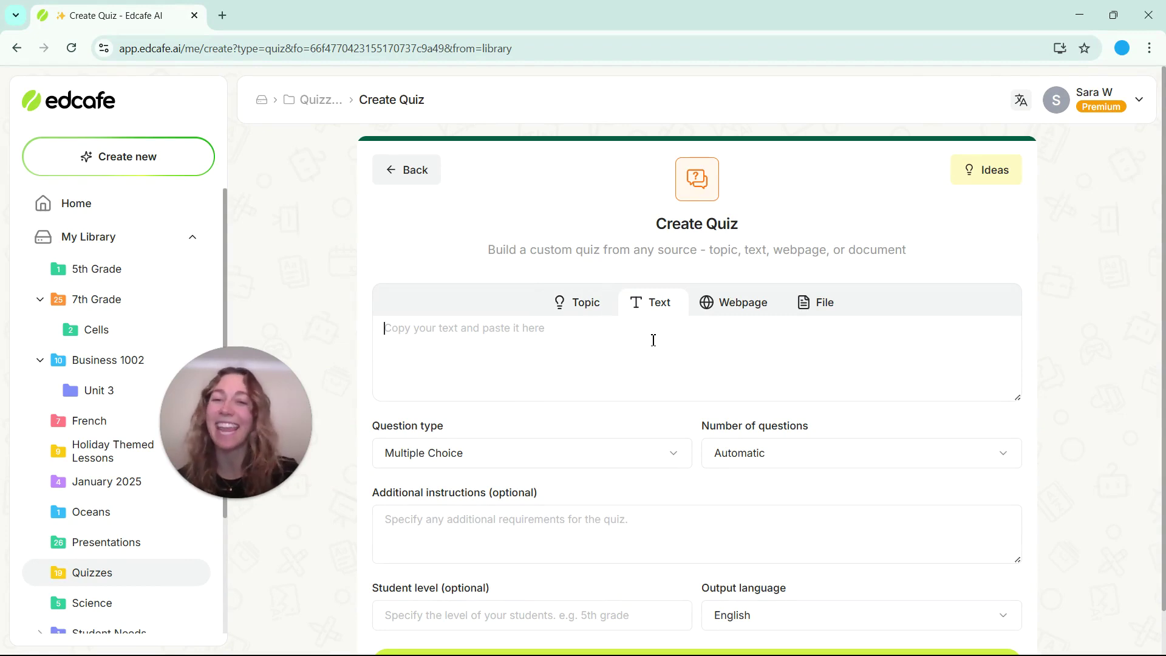
{"action": "left_click", "coordinate": [722, 308]}
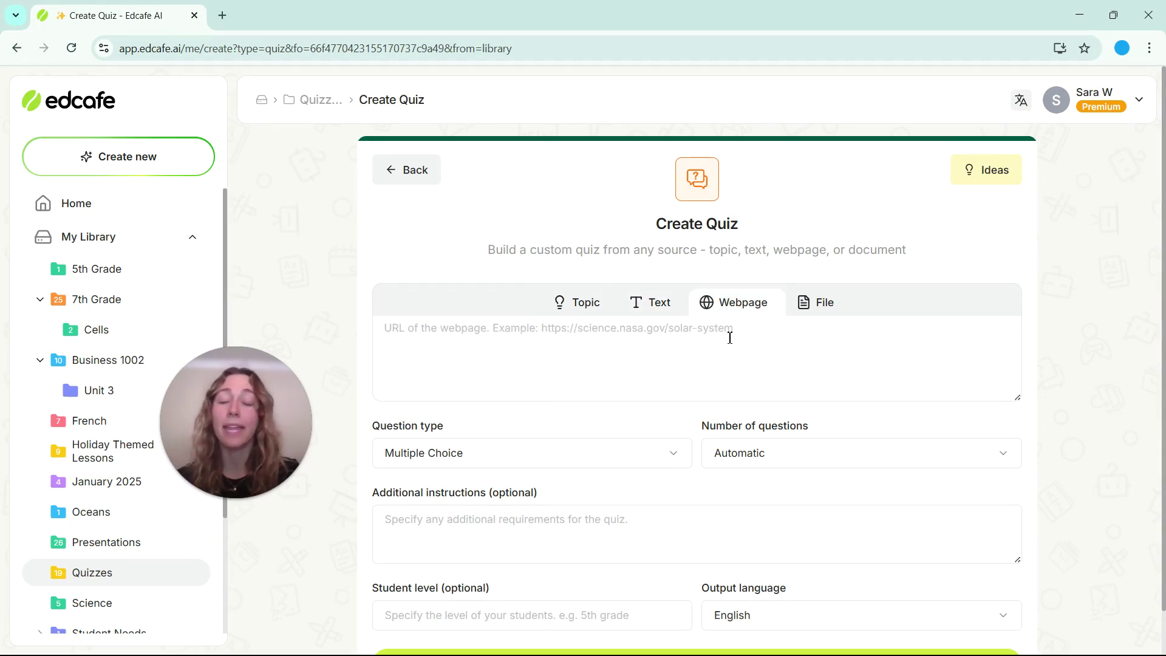
{"action": "left_click", "coordinate": [820, 308]}
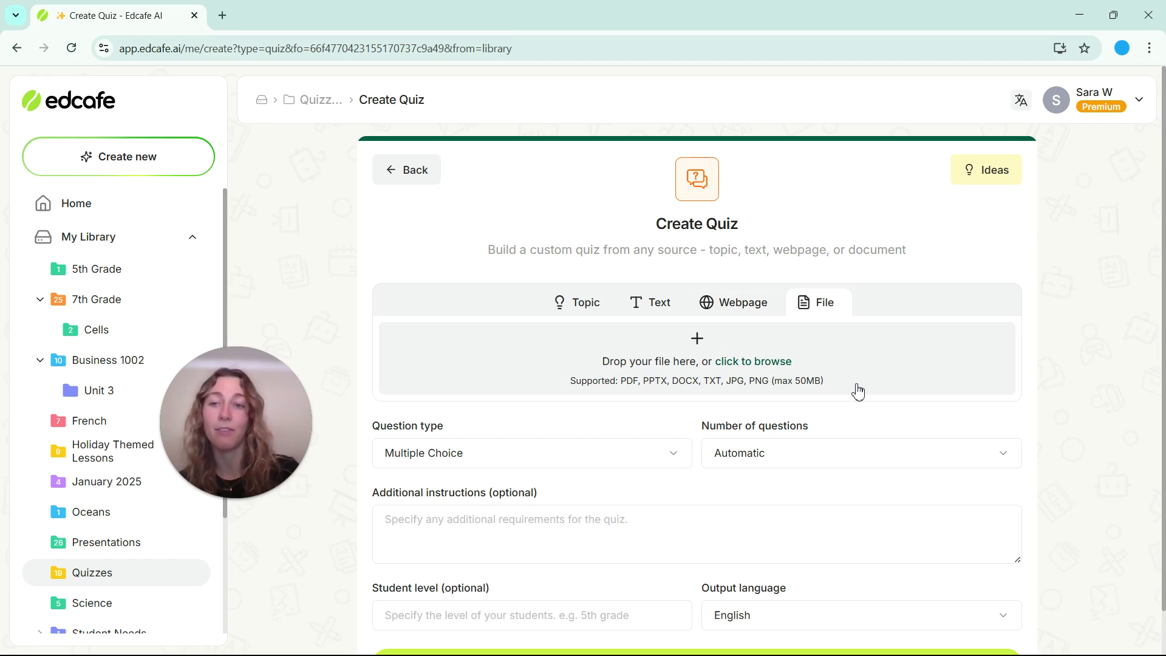
{"action": "left_click", "coordinate": [1079, 15]}
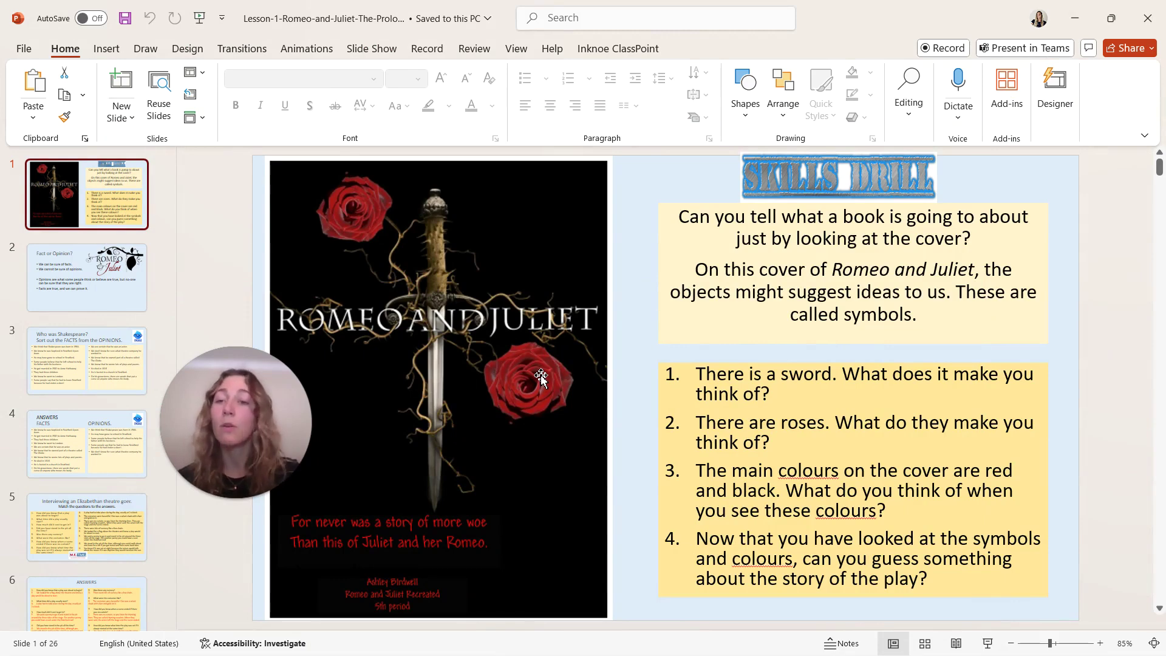
Step: View slide 5, 'Interviewing an Elizabethan theatre goer', then minimize PowerPoint
{"action": "left_click", "coordinate": [80, 534]}
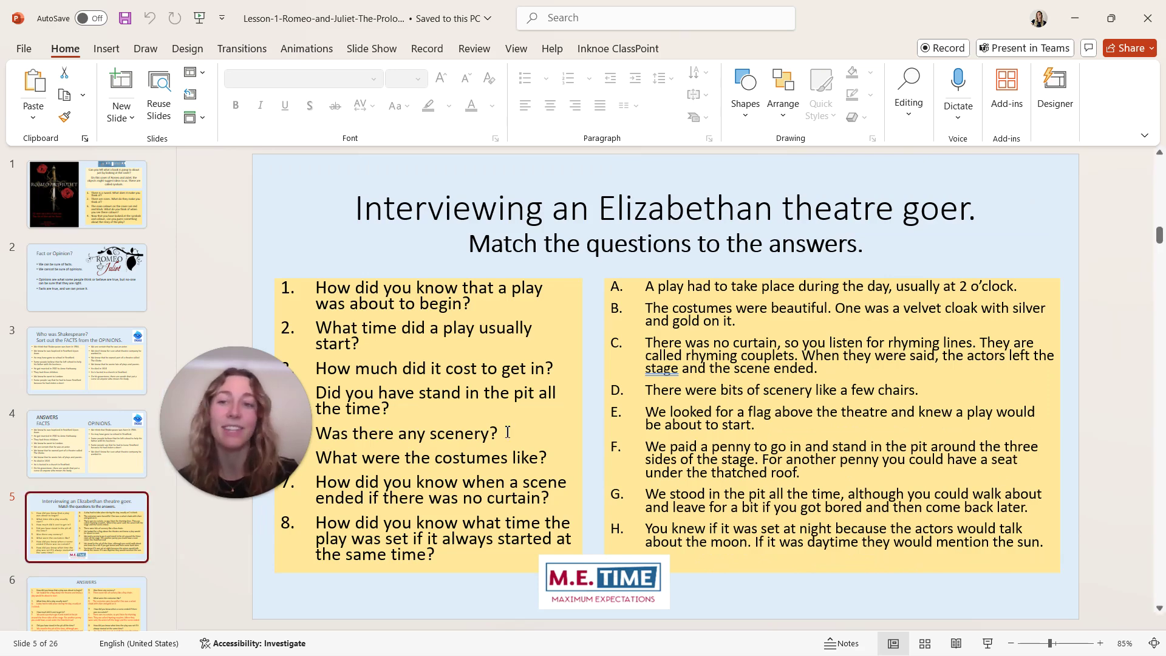
{"action": "left_click", "coordinate": [1074, 18]}
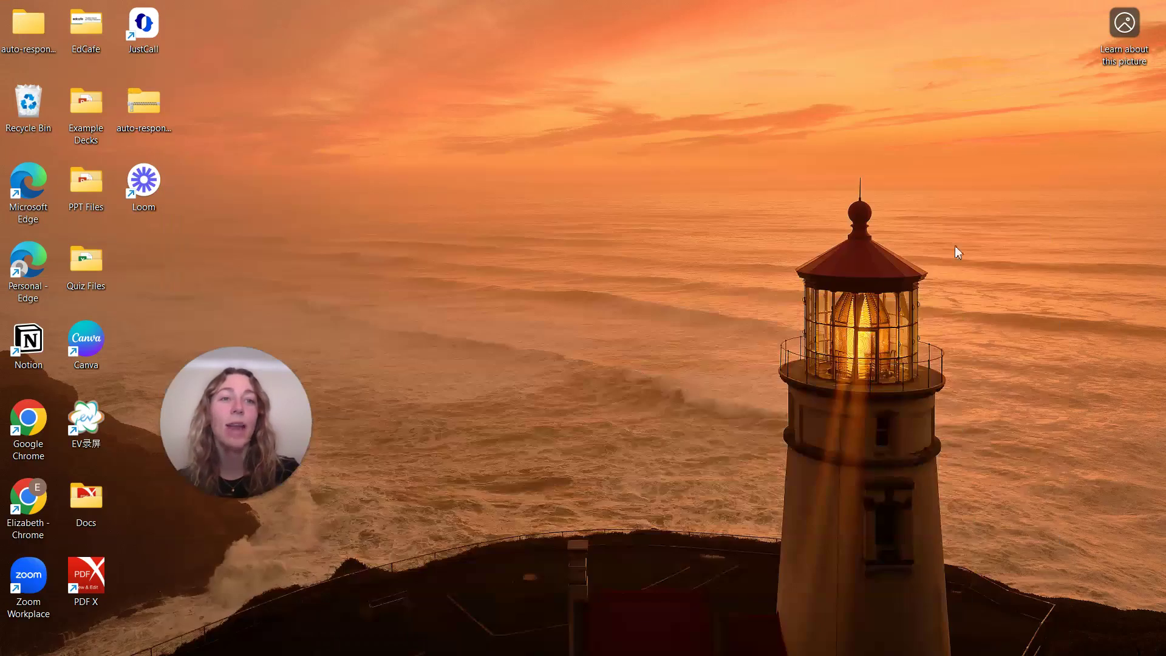
Step: Upload Lesson-1-Romeo-and-Juliet-The-Prologue.pptx as the quiz source file
{"action": "left_click", "coordinate": [837, 648]}
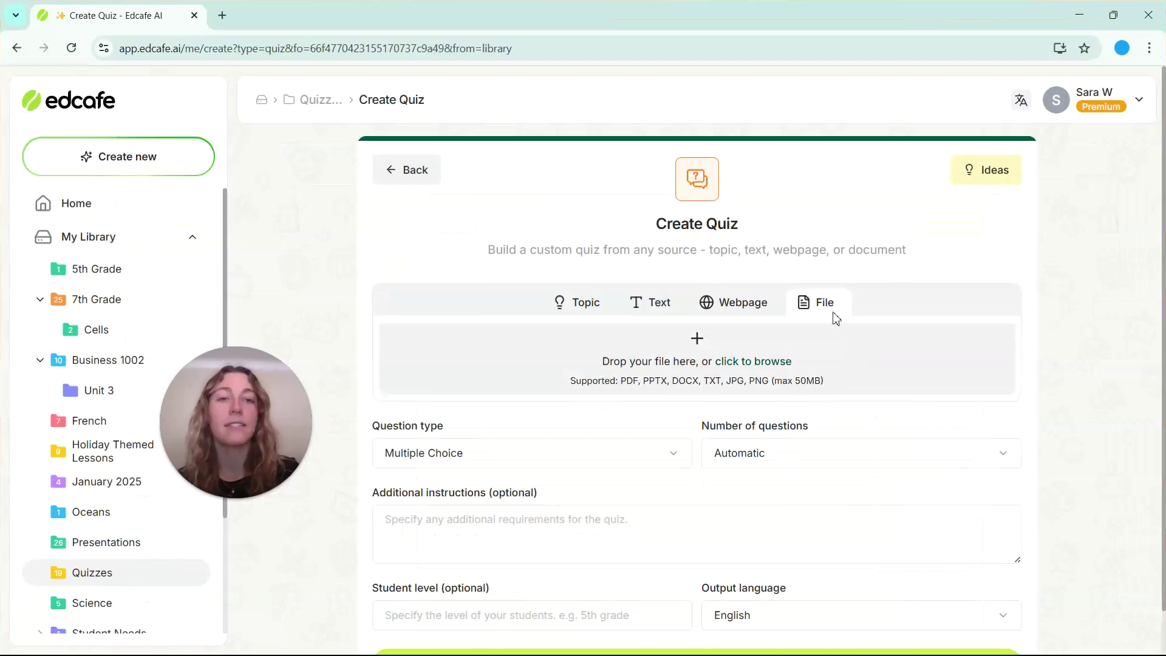
{"action": "left_click", "coordinate": [767, 364]}
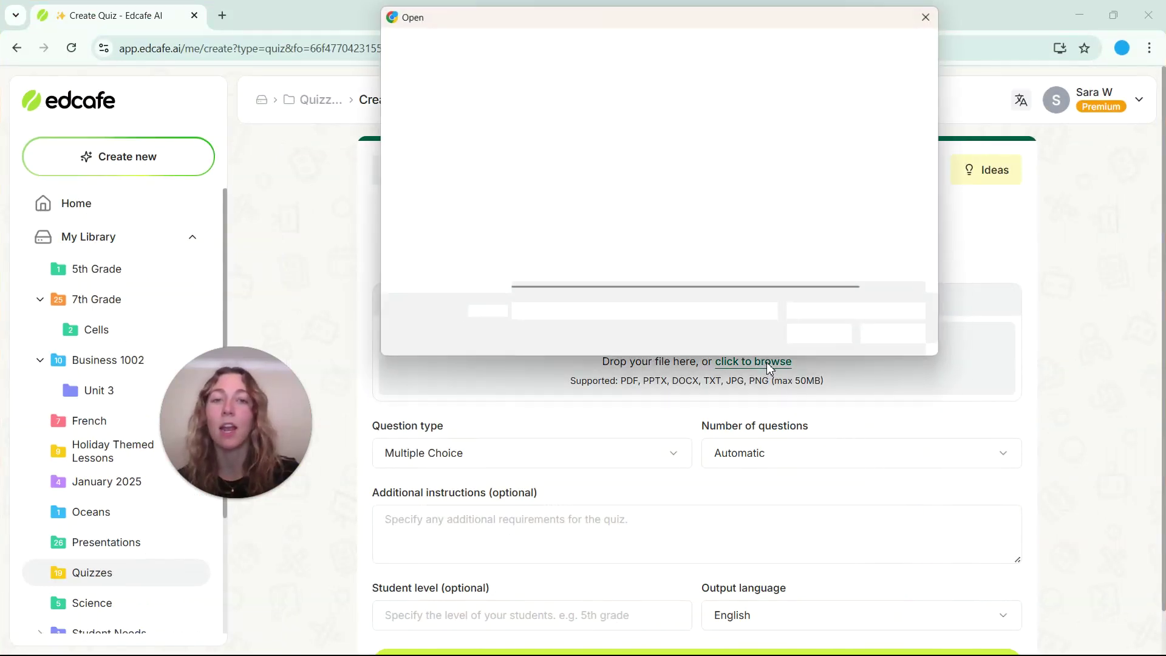
{"action": "scroll", "coordinate": [641, 205], "scroll_direction": "down", "scroll_amount": 4}
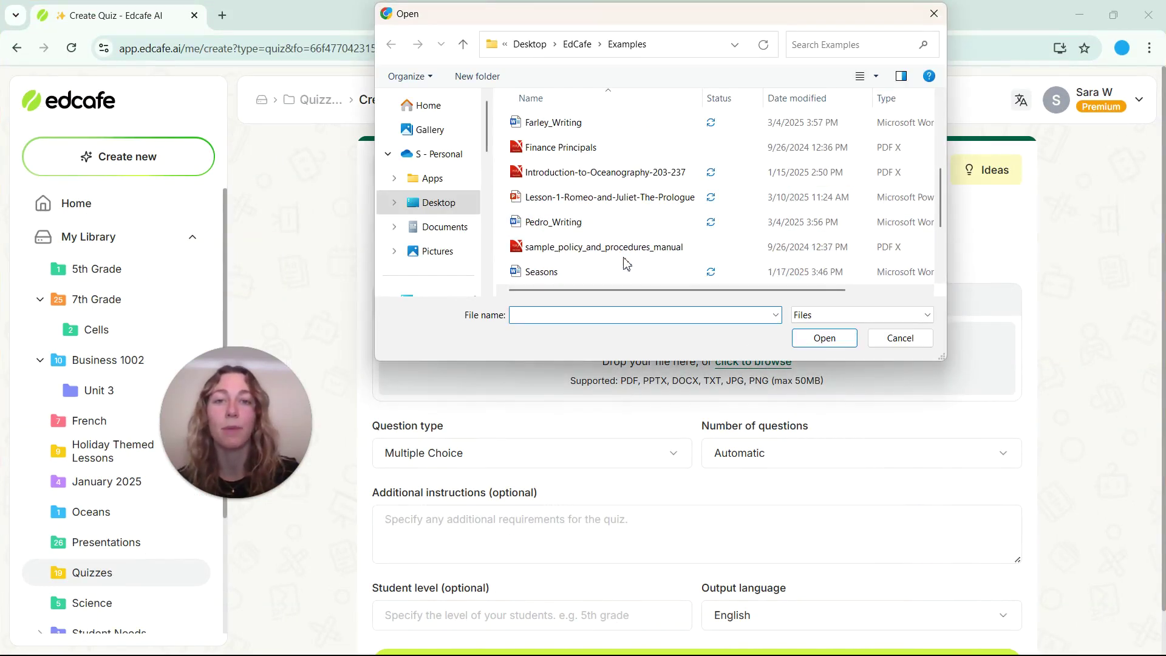
{"action": "left_click", "coordinate": [620, 205]}
{"action": "left_click", "coordinate": [824, 338]}
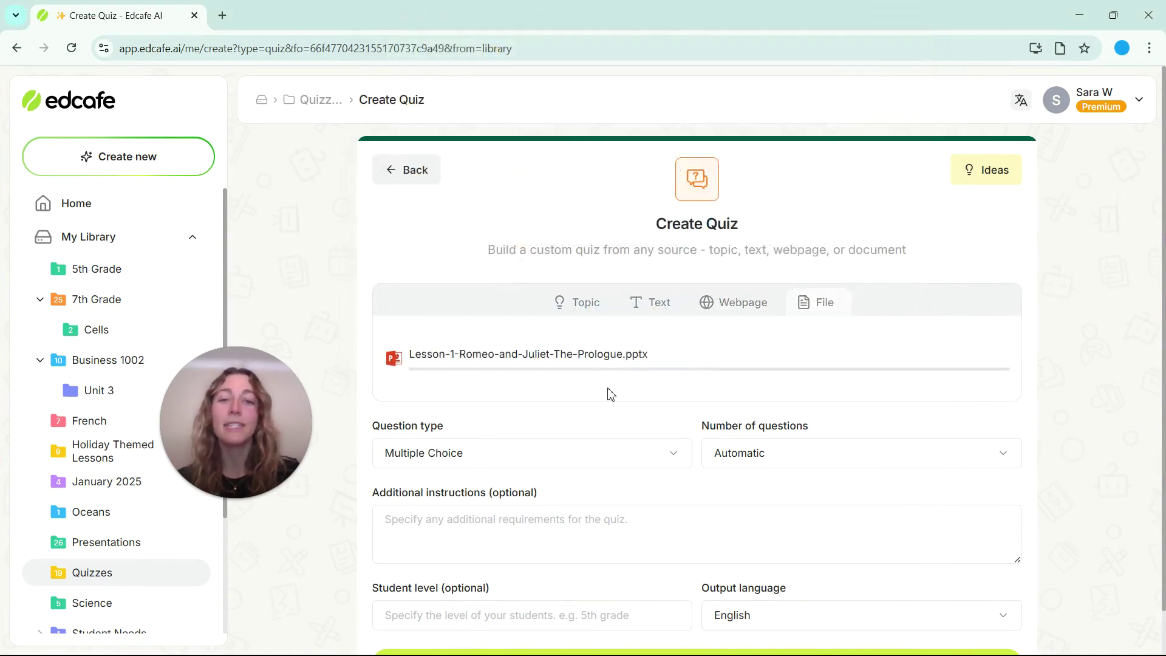
Step: Keep Multiple Choice as the question type and set 10 questions
{"action": "scroll", "coordinate": [604, 399], "scroll_direction": "down", "scroll_amount": 1}
{"action": "left_click", "coordinate": [567, 406]}
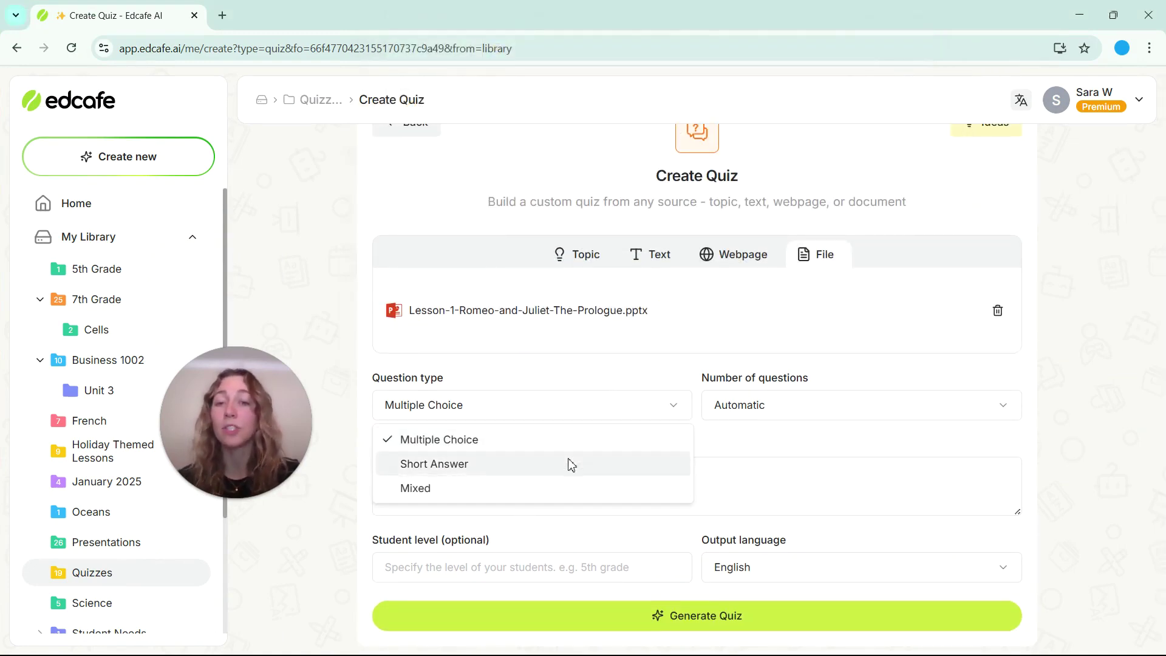
{"action": "left_click", "coordinate": [588, 445]}
{"action": "left_click", "coordinate": [730, 411]}
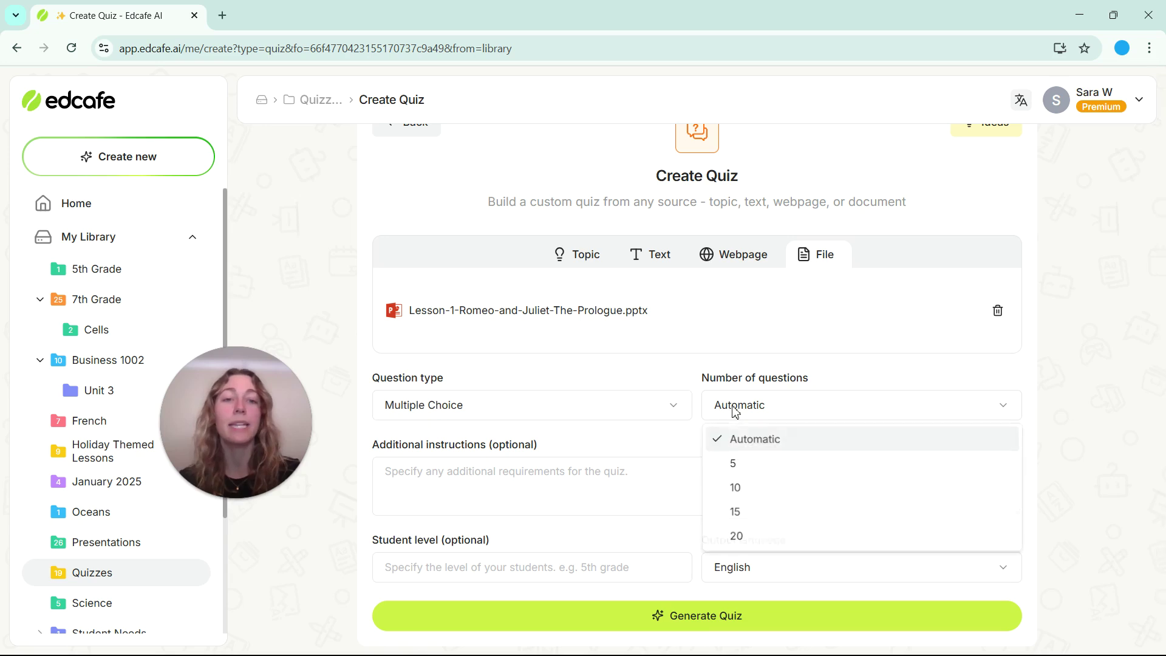
{"action": "left_click", "coordinate": [742, 497]}
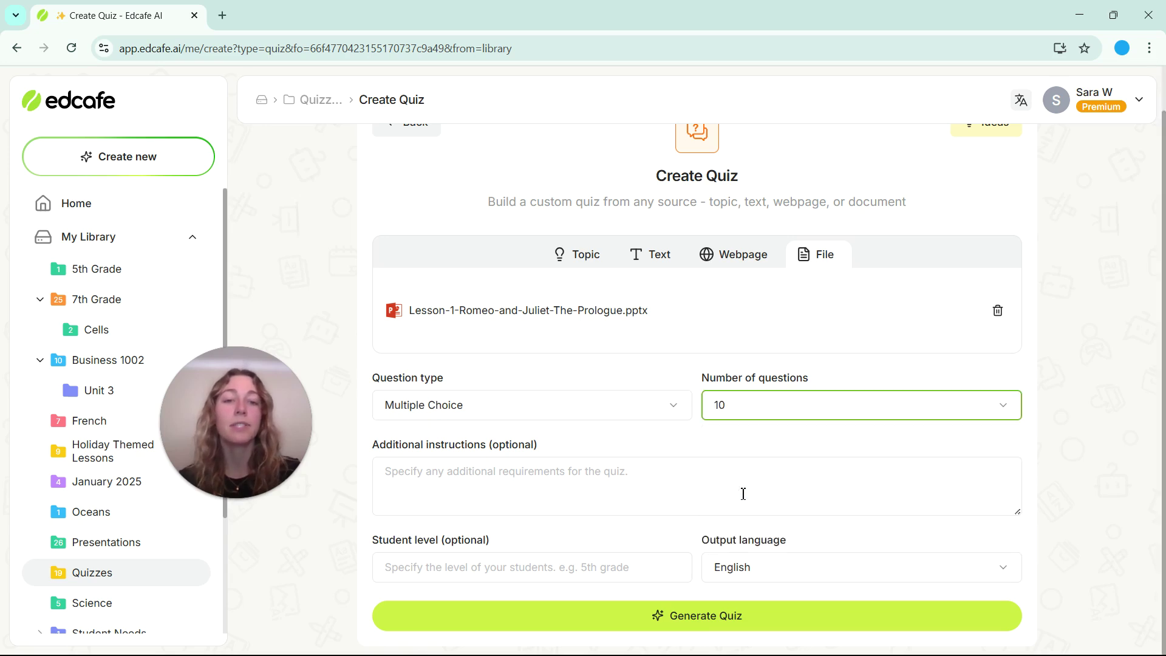
{"action": "left_click", "coordinate": [637, 485]}
Step: Paste instructions asking for quote analysis and literary devices like foreshadowing, then generate the quiz in English
{"action": "type", "text": "Include at least one quote analysis question where students must interpret the meaning. Test students' understanding of literary devices like foreshadowing, dramatic irony, and metaphor"}
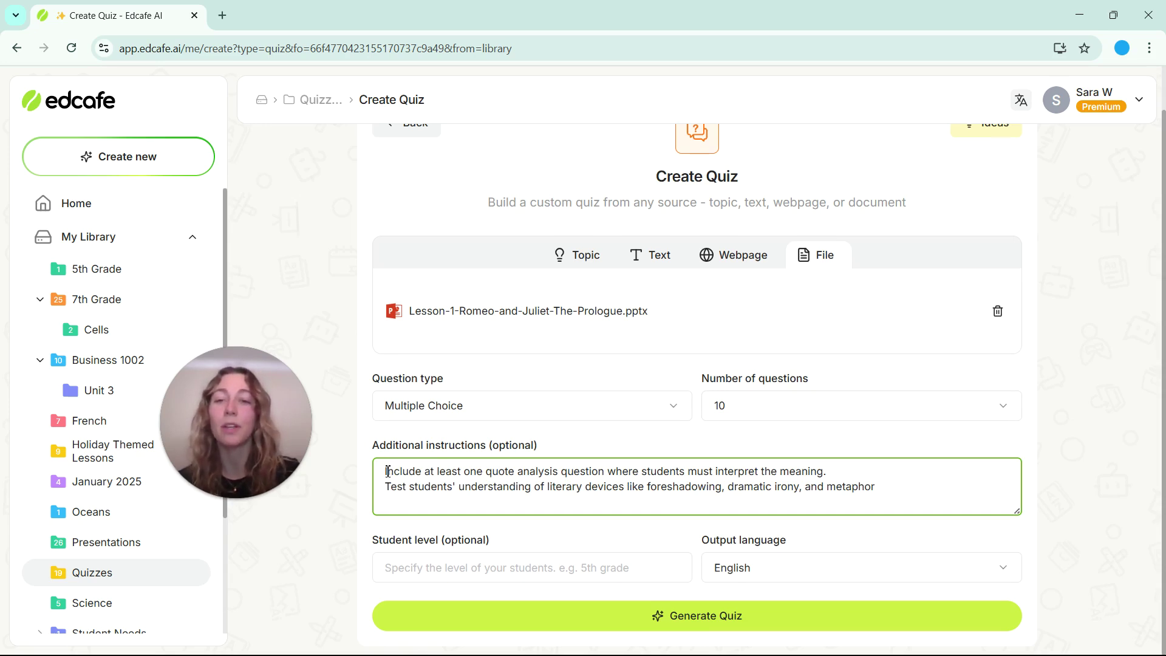
{"action": "left_click_drag", "start_coordinate": [387, 471], "coordinate": [606, 472]}
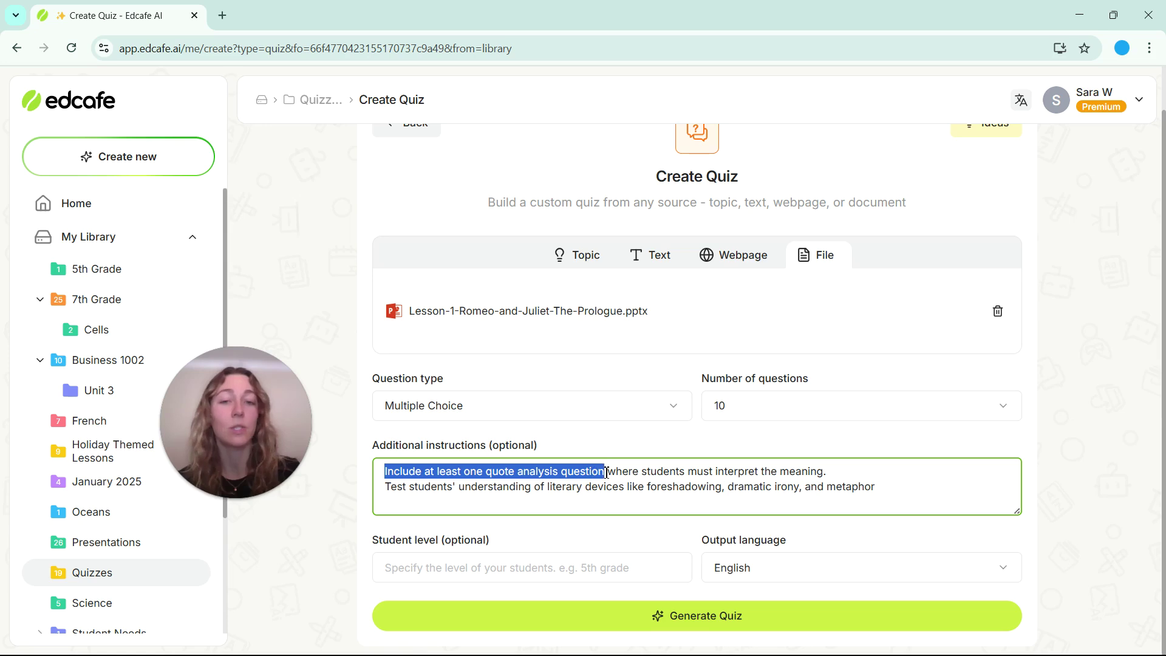
{"action": "left_click", "coordinate": [833, 473]}
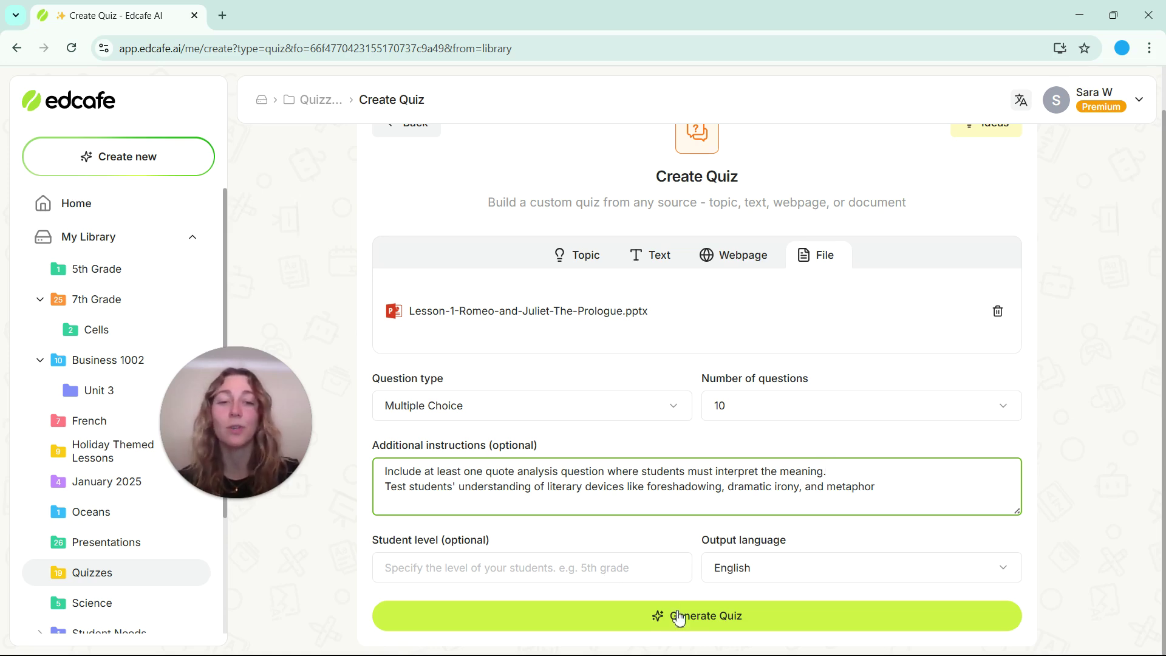
{"action": "left_click", "coordinate": [742, 582]}
{"action": "left_click", "coordinate": [743, 582]}
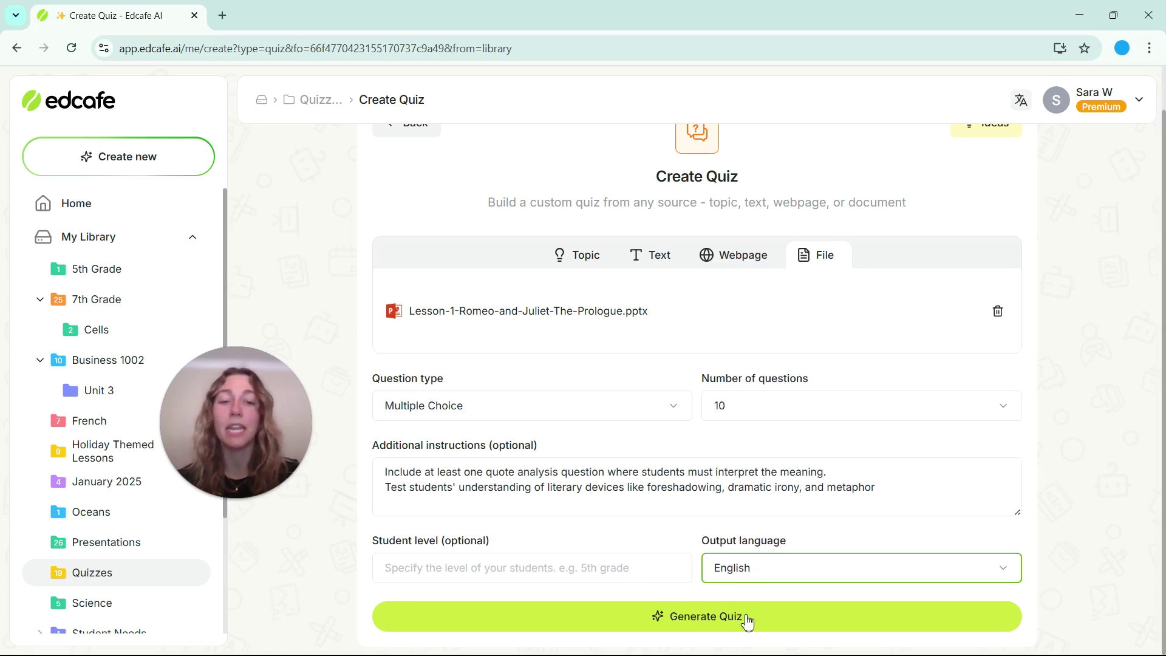
{"action": "left_click", "coordinate": [746, 620]}
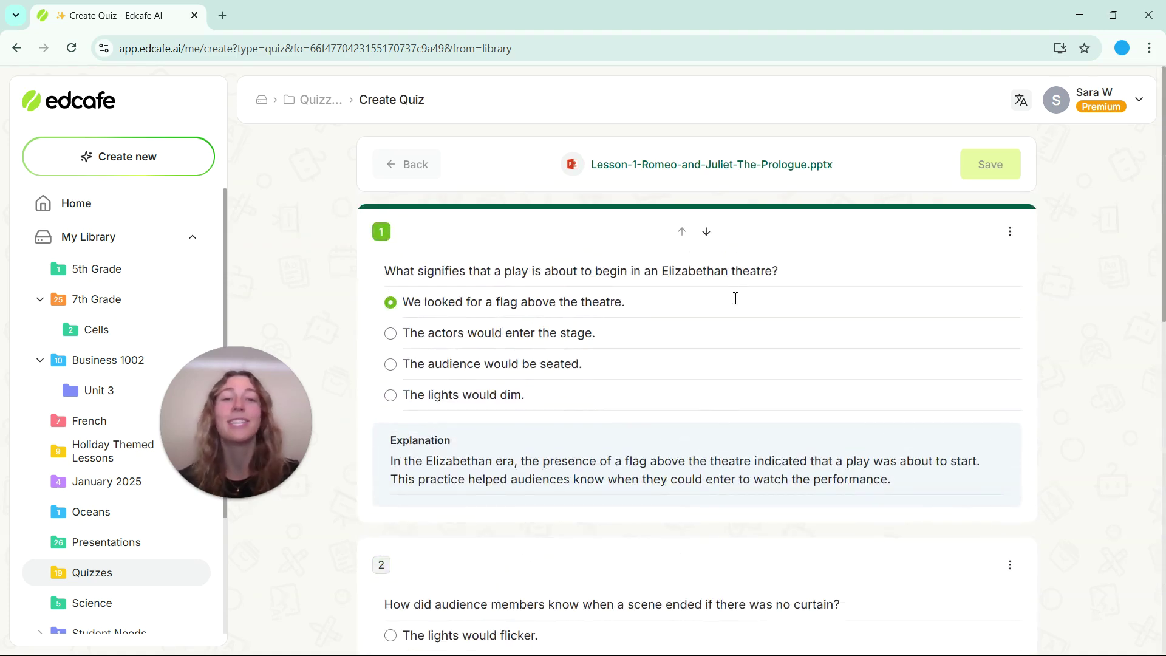
Step: Check that question 1's wording, four answer options and explanation are all editable
{"action": "left_click", "coordinate": [768, 307]}
{"action": "left_click", "coordinate": [758, 329]}
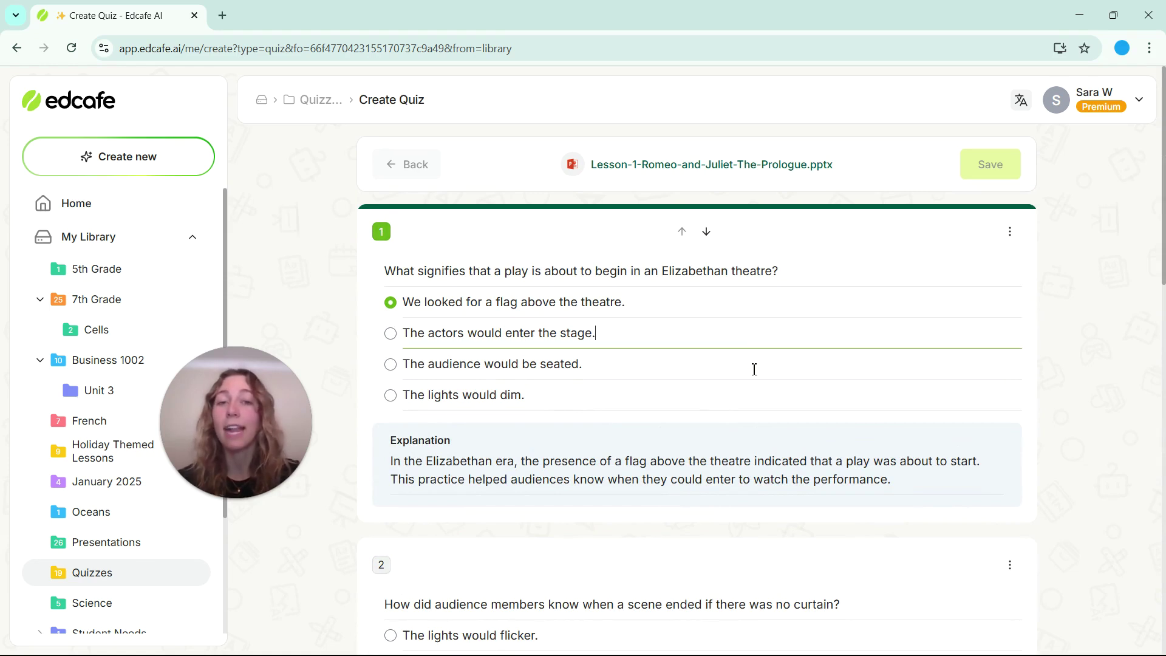
{"action": "left_click", "coordinate": [814, 267]}
{"action": "left_click", "coordinate": [680, 302]}
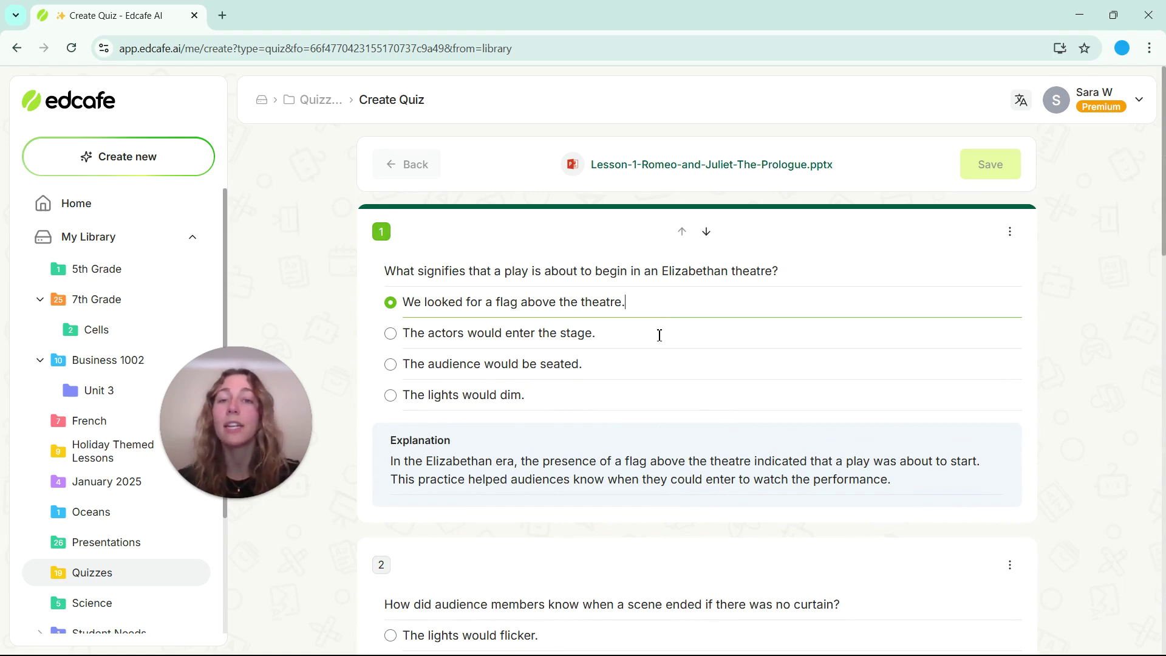
{"action": "left_click", "coordinate": [658, 334]}
{"action": "left_click", "coordinate": [652, 364]}
{"action": "left_click", "coordinate": [640, 396]}
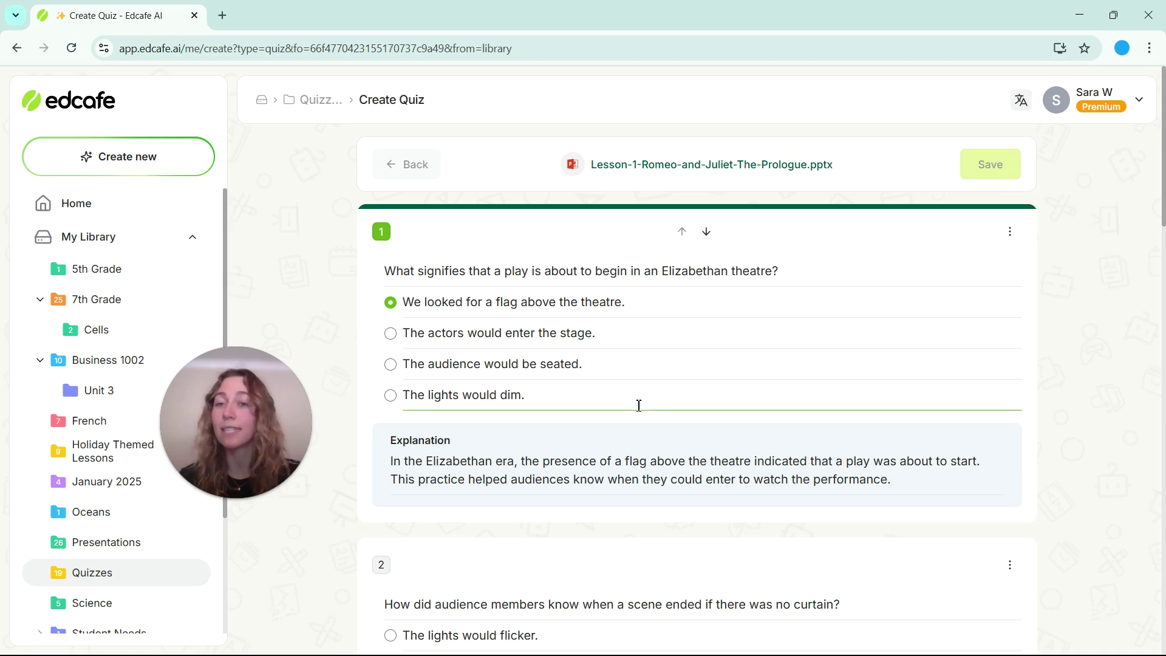
{"action": "left_click", "coordinate": [920, 483]}
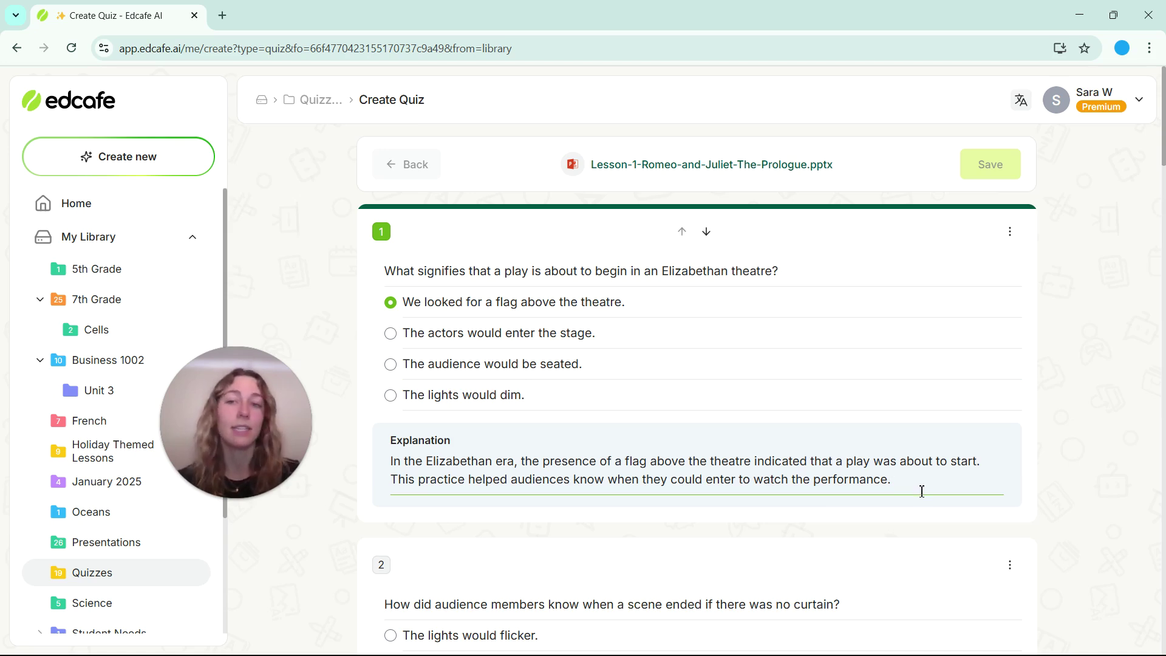
{"action": "scroll", "coordinate": [917, 493], "scroll_direction": "down", "scroll_amount": 9}
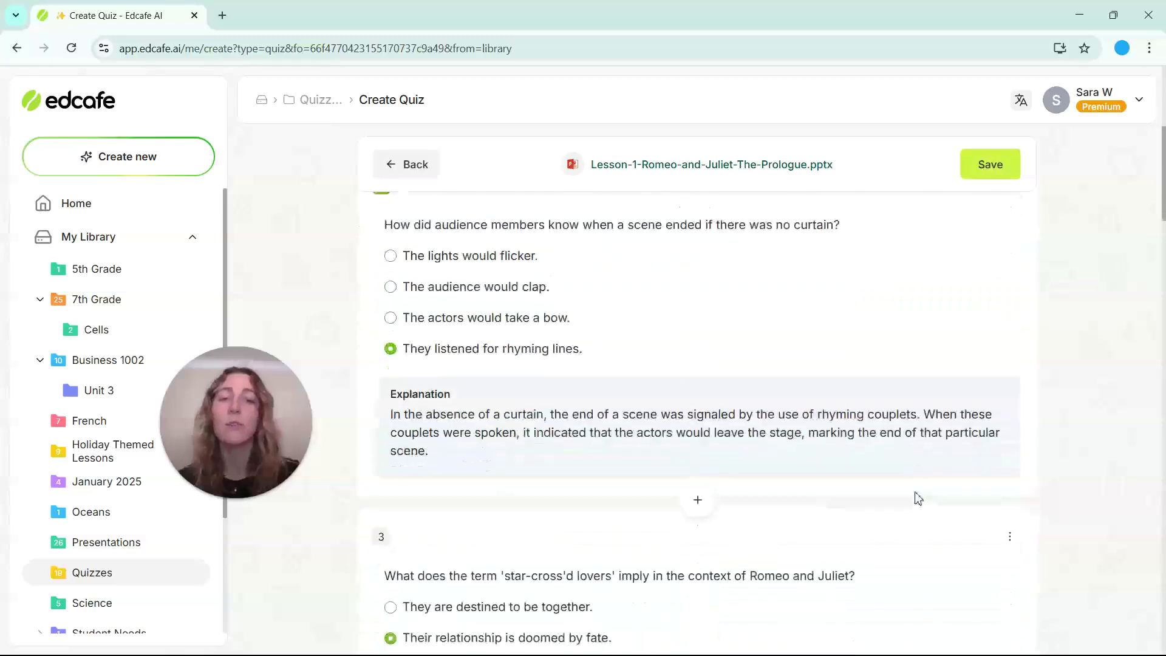
{"action": "scroll", "coordinate": [917, 493], "scroll_direction": "down", "scroll_amount": 1}
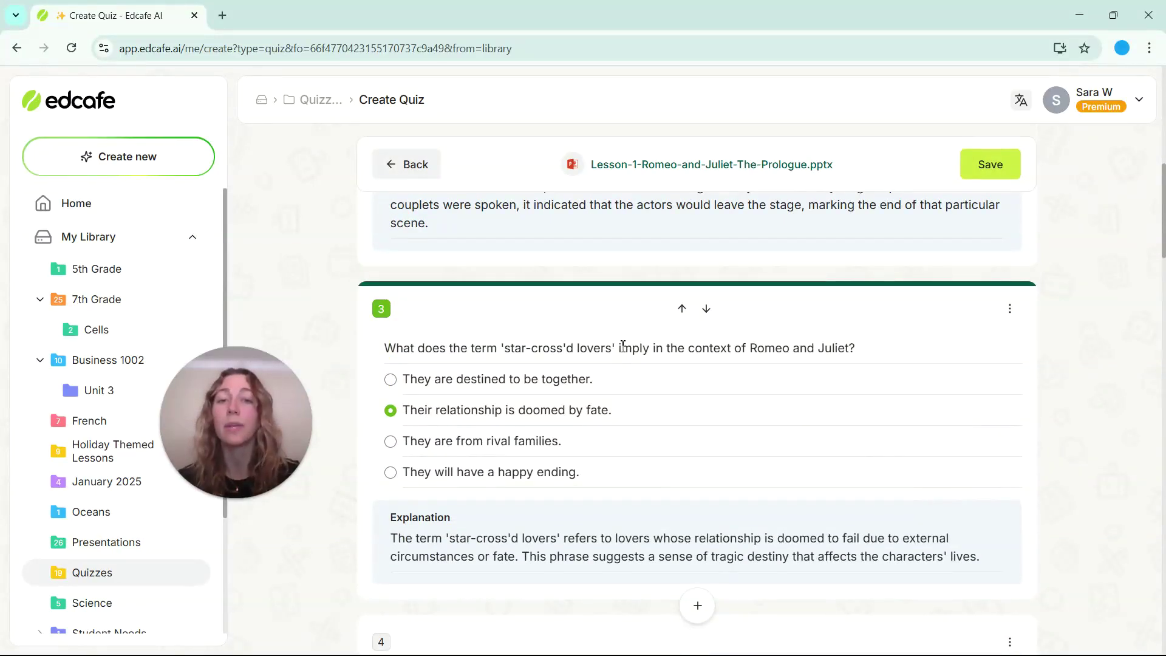
{"action": "left_click_drag", "start_coordinate": [617, 349], "coordinate": [496, 351]}
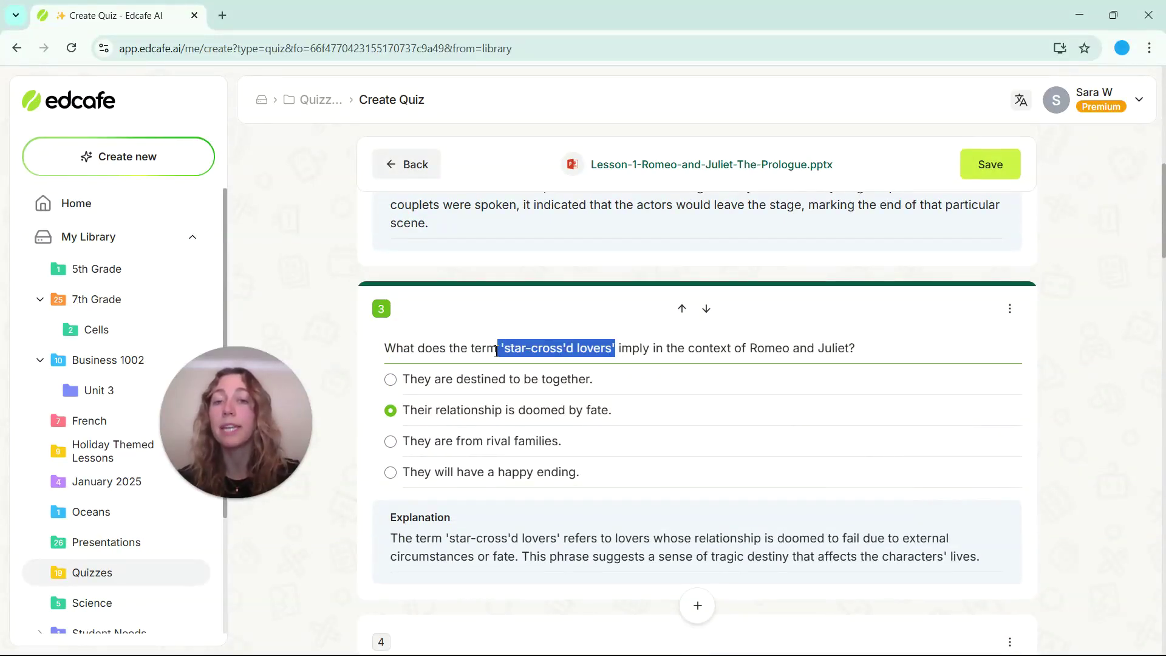
{"action": "left_click", "coordinate": [498, 352]}
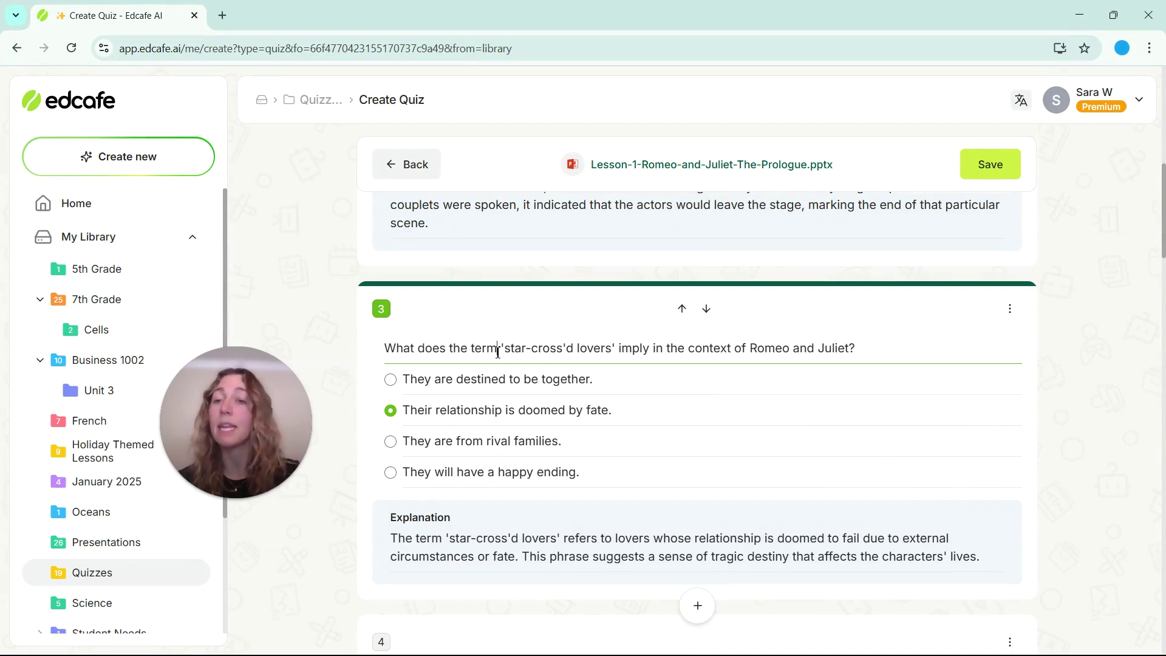
{"action": "scroll", "coordinate": [566, 406], "scroll_direction": "down", "scroll_amount": 6}
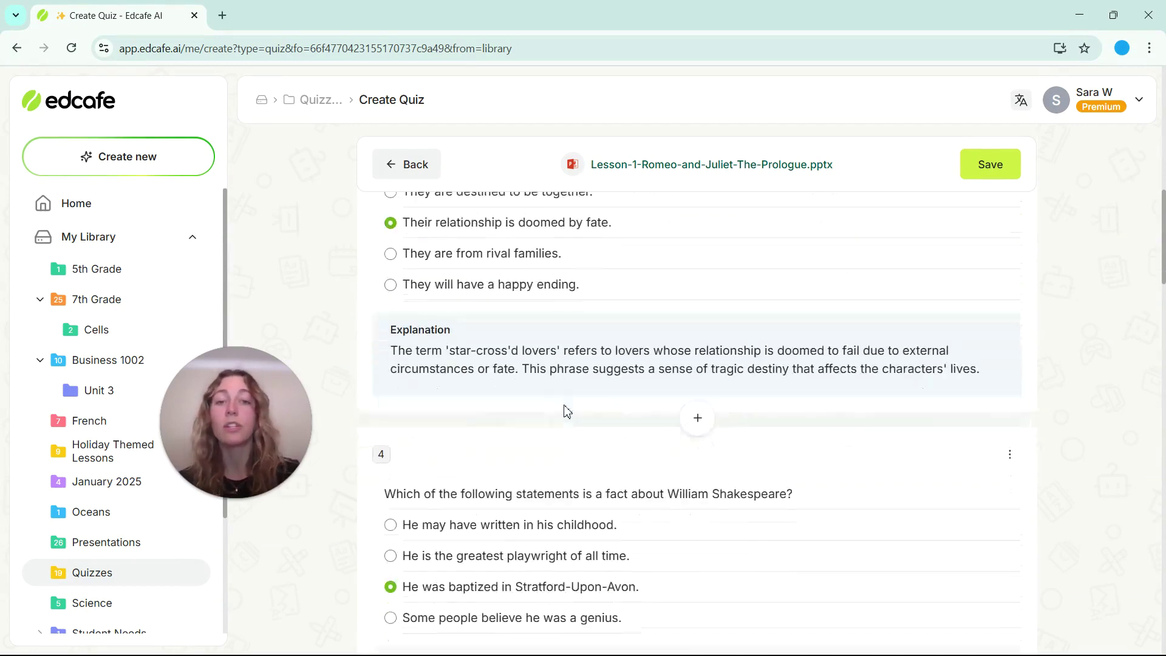
{"action": "scroll", "coordinate": [567, 406], "scroll_direction": "down", "scroll_amount": 3}
{"action": "scroll", "coordinate": [569, 405], "scroll_direction": "down", "scroll_amount": 3}
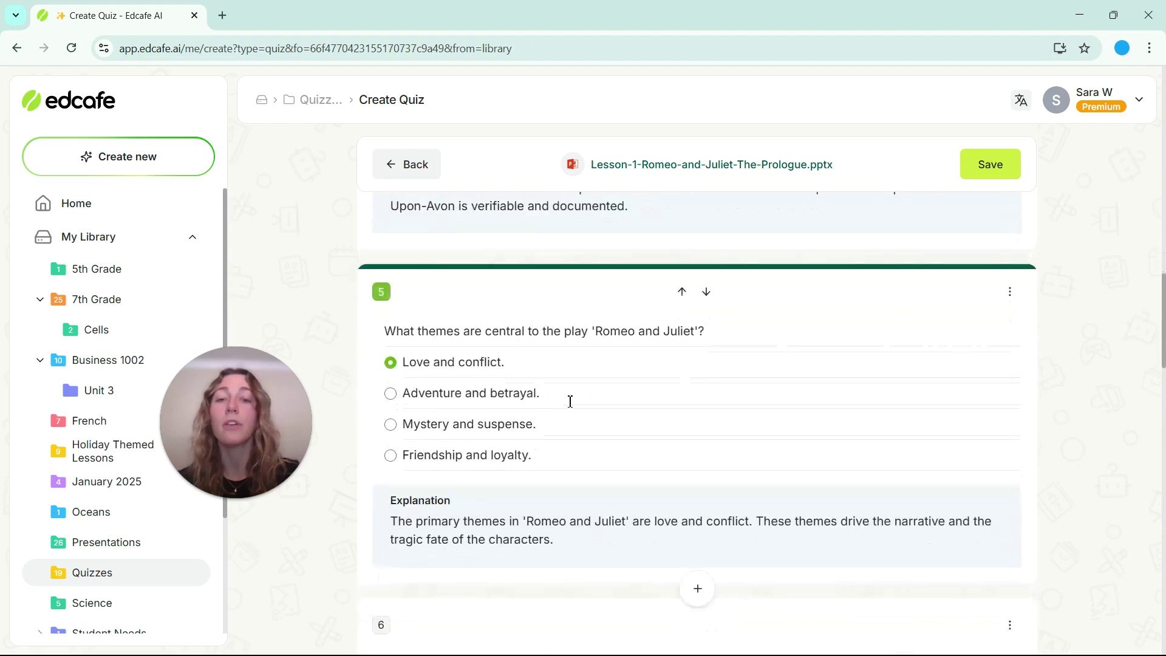
{"action": "scroll", "coordinate": [570, 401], "scroll_direction": "down", "scroll_amount": 5}
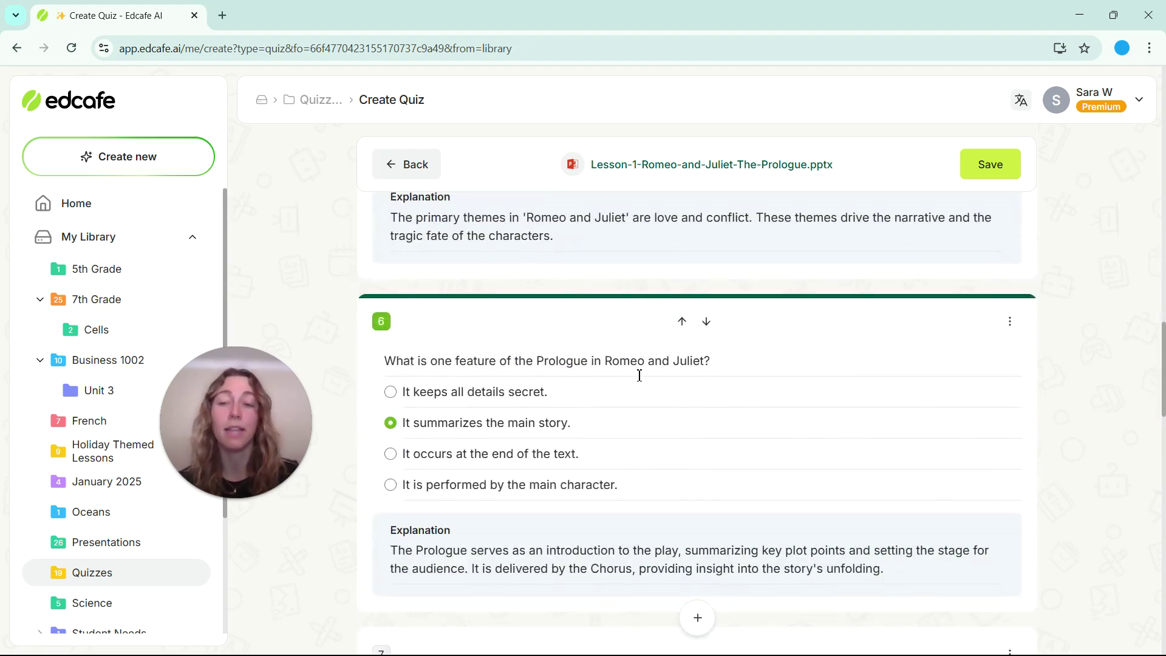
{"action": "scroll", "coordinate": [638, 370], "scroll_direction": "down", "scroll_amount": 5}
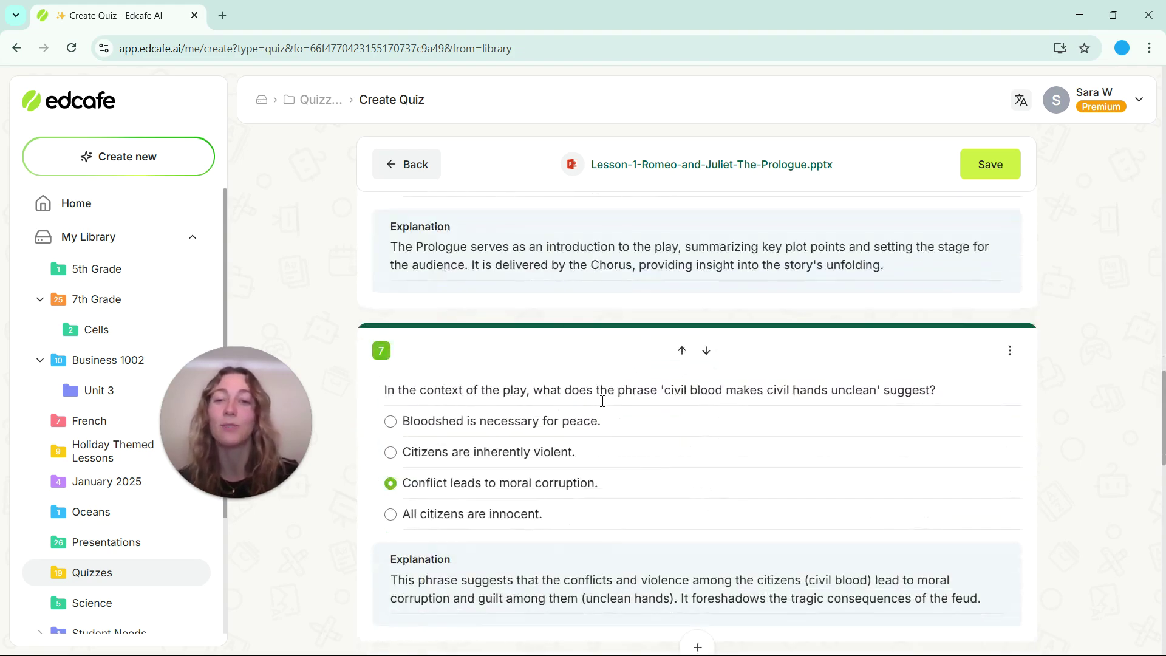
{"action": "scroll", "coordinate": [606, 397], "scroll_direction": "down", "scroll_amount": 5}
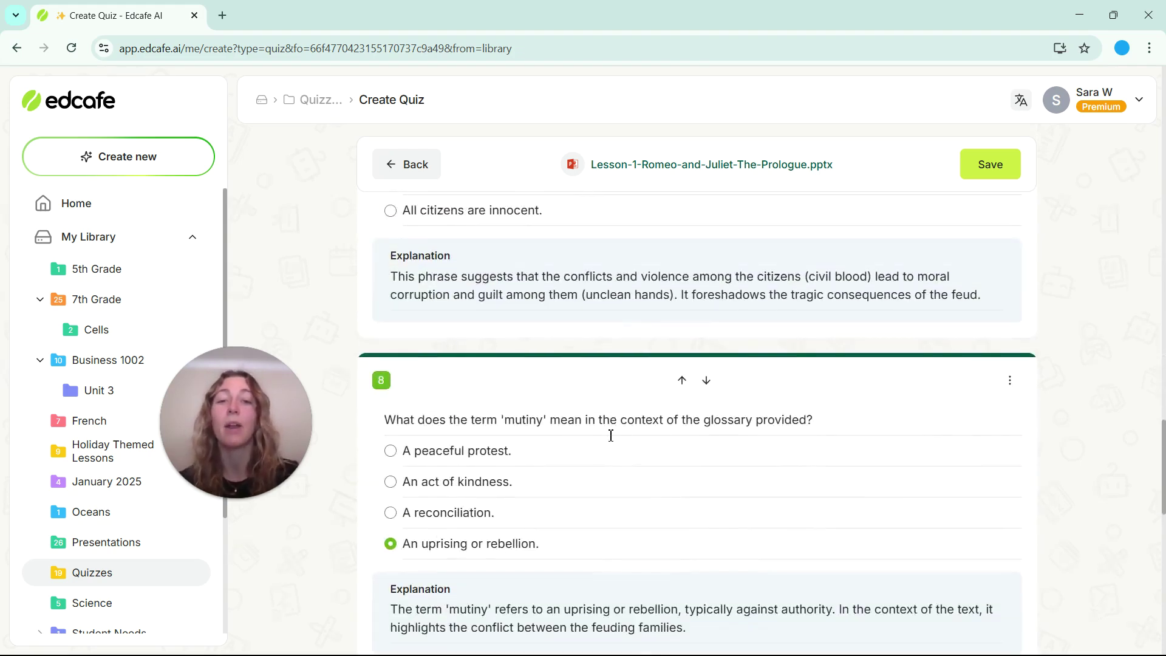
{"action": "scroll", "coordinate": [592, 422], "scroll_direction": "down", "scroll_amount": 10}
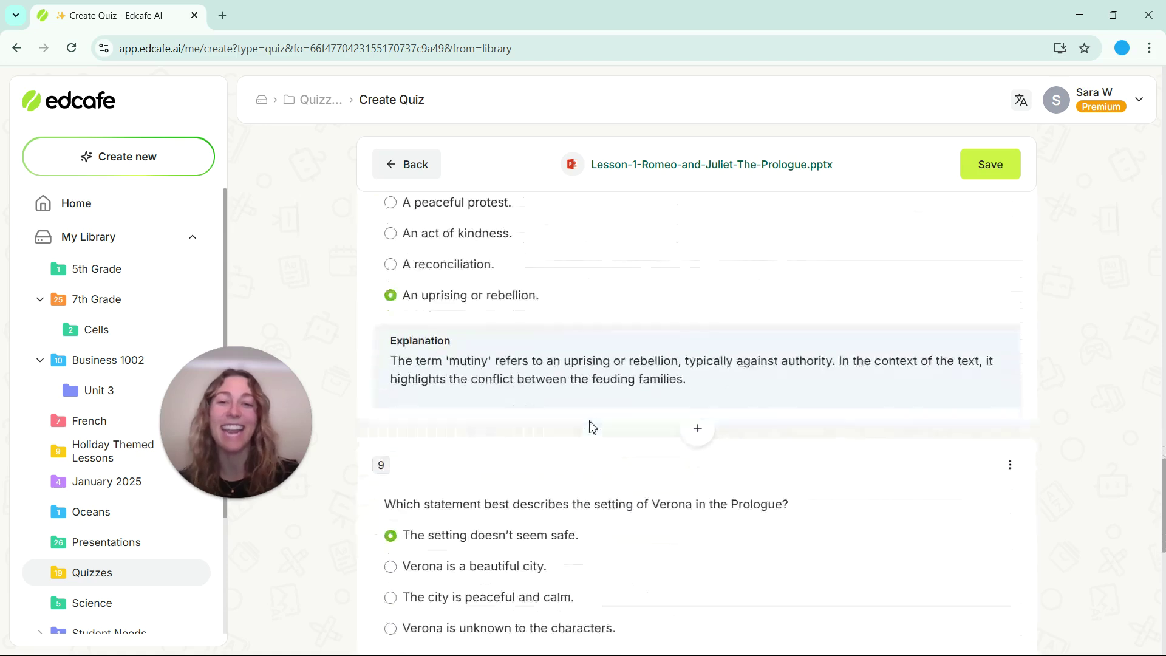
{"action": "scroll", "coordinate": [593, 424], "scroll_direction": "down", "scroll_amount": 3}
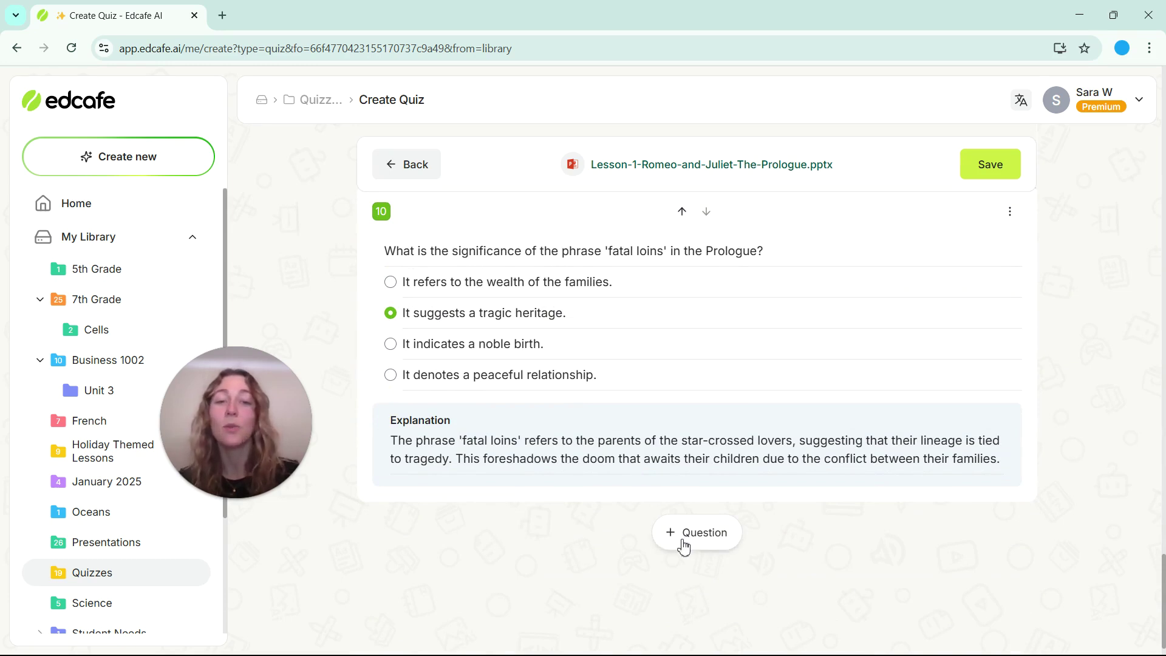
{"action": "scroll", "coordinate": [698, 516], "scroll_direction": "up", "scroll_amount": 2}
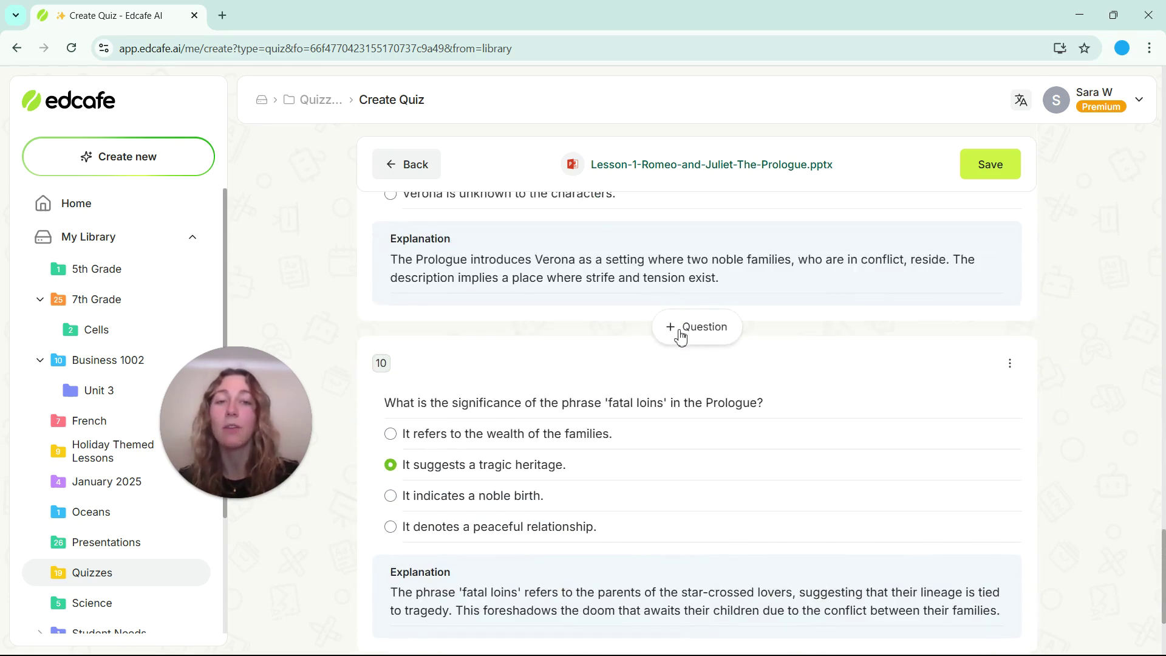
{"action": "scroll", "coordinate": [705, 518], "scroll_direction": "down", "scroll_amount": 2}
Step: Add short-answer question 11, 'How lova and hate are portrayed in the play?', with an auto-generated suggested answer
{"action": "left_click", "coordinate": [705, 542]}
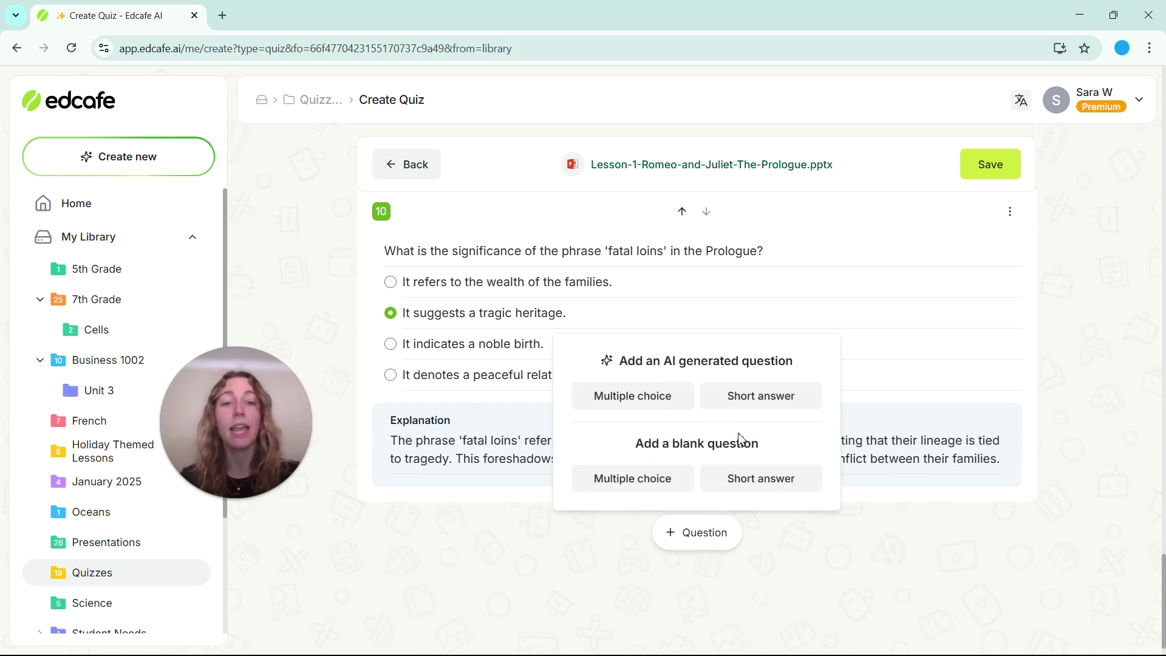
{"action": "left_click", "coordinate": [752, 481]}
{"action": "left_click", "coordinate": [592, 364]}
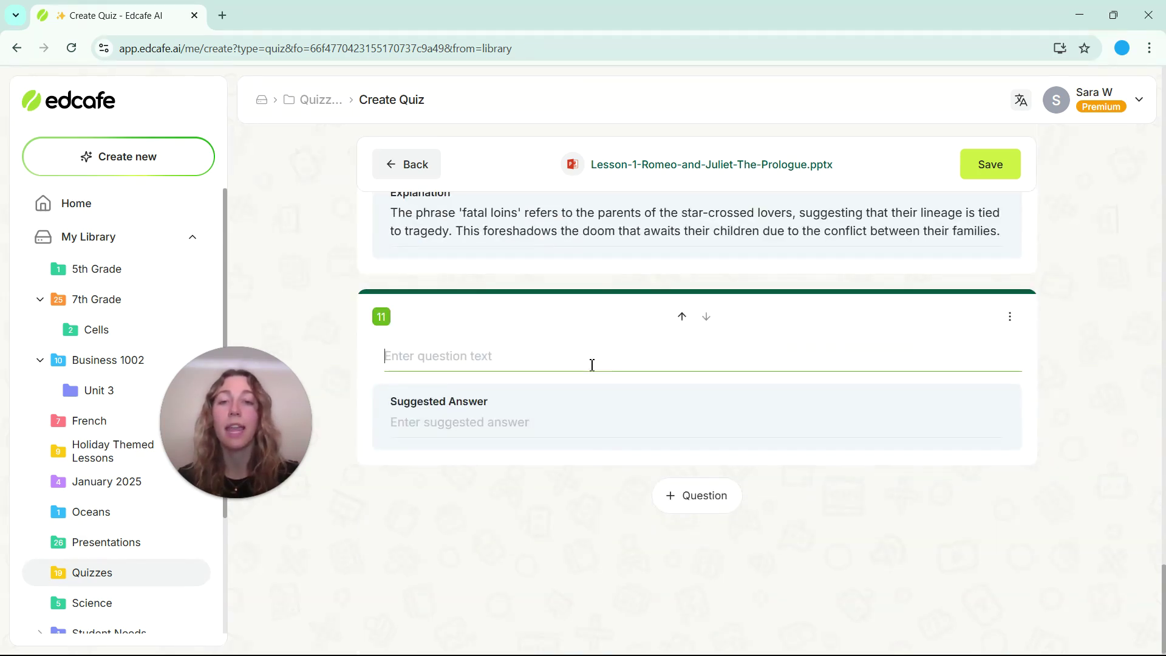
{"action": "type", "text": "How lo"}
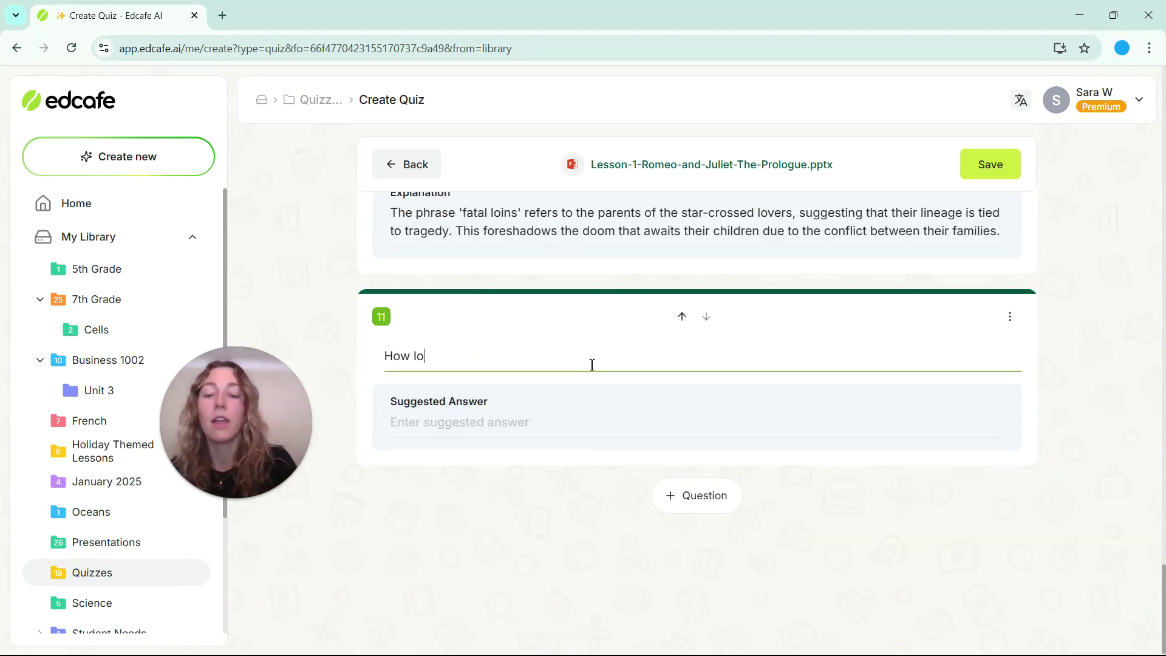
{"action": "type", "text": "va and hate "}
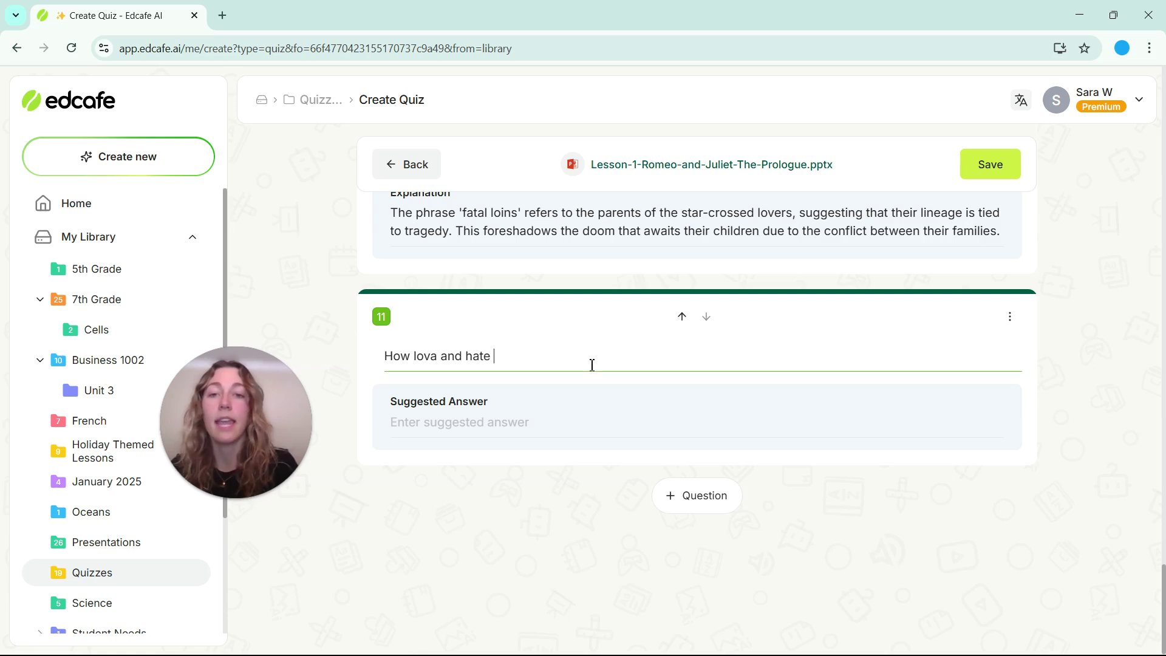
{"action": "type", "text": "are portr"}
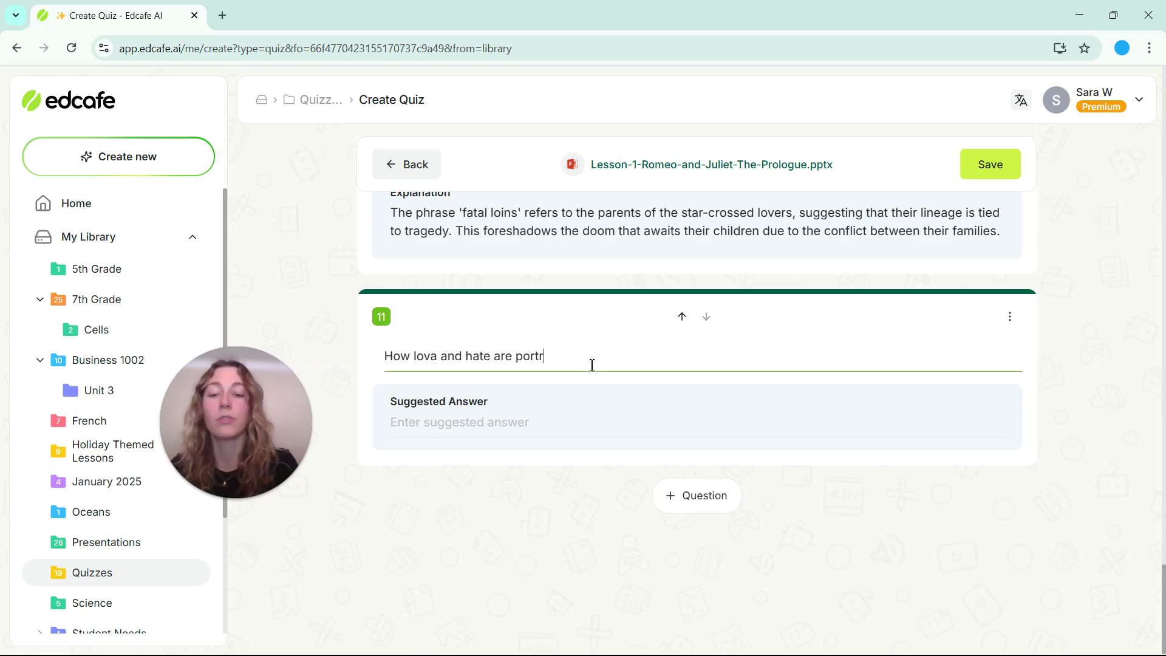
{"action": "type", "text": "ayed in the play?"}
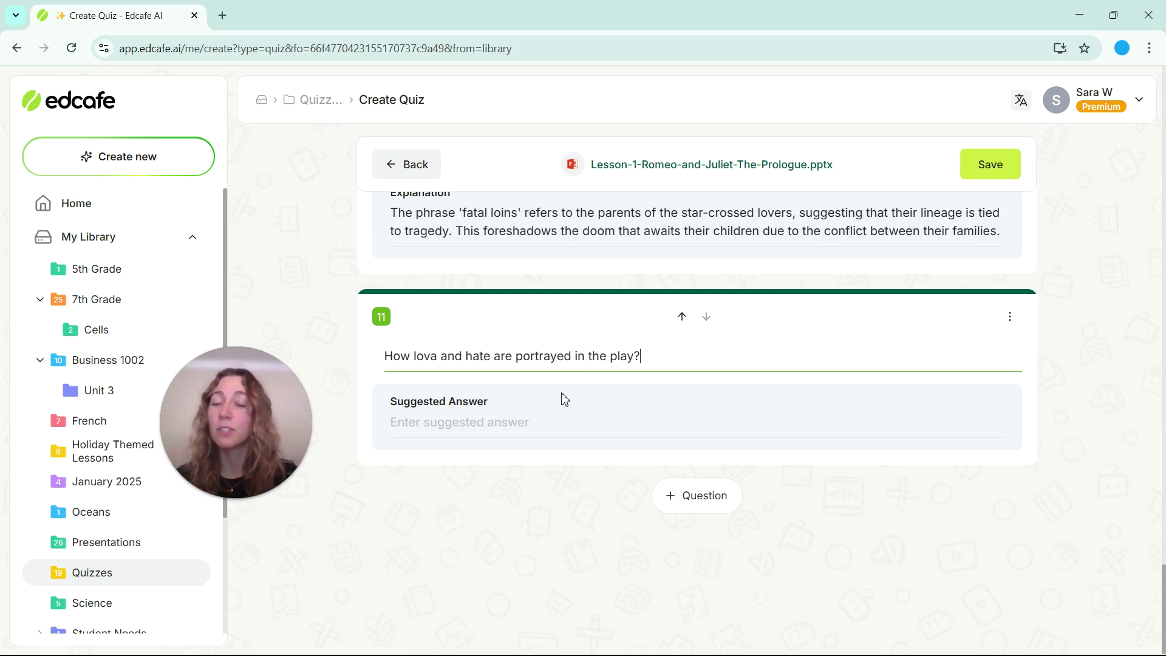
{"action": "left_click", "coordinate": [558, 419]}
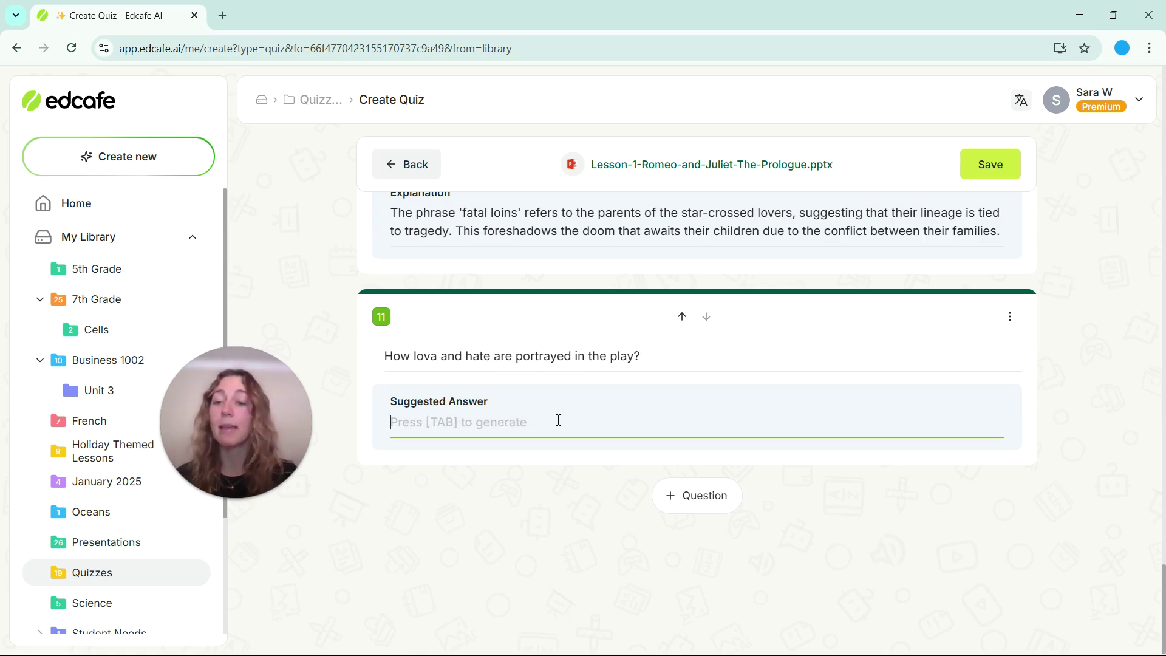
{"action": "key", "text": "Tab"}
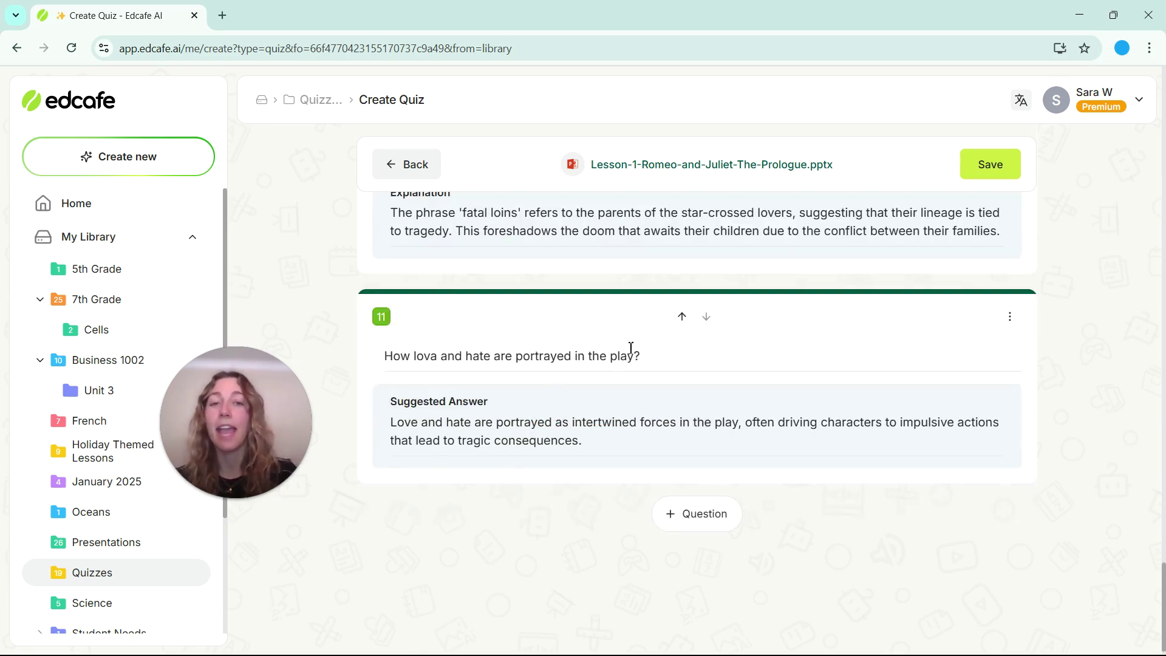
{"action": "left_click", "coordinate": [615, 446]}
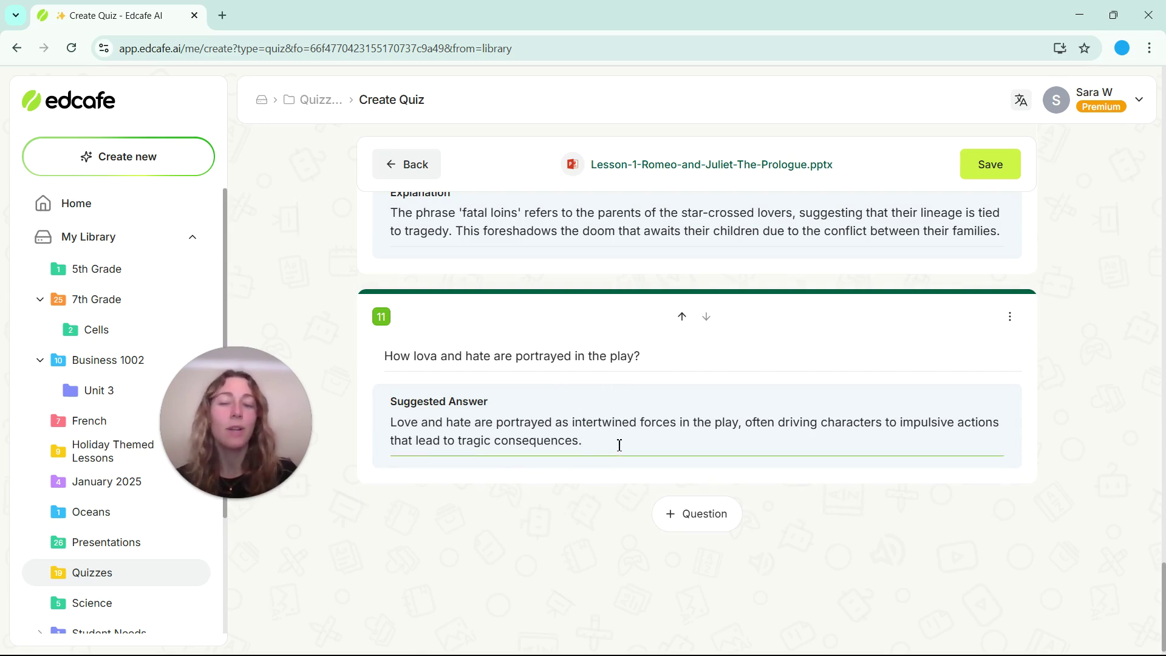
Step: Save the quiz as 'Romeo and Juliet' in the Quizzes folder
{"action": "left_click", "coordinate": [984, 162]}
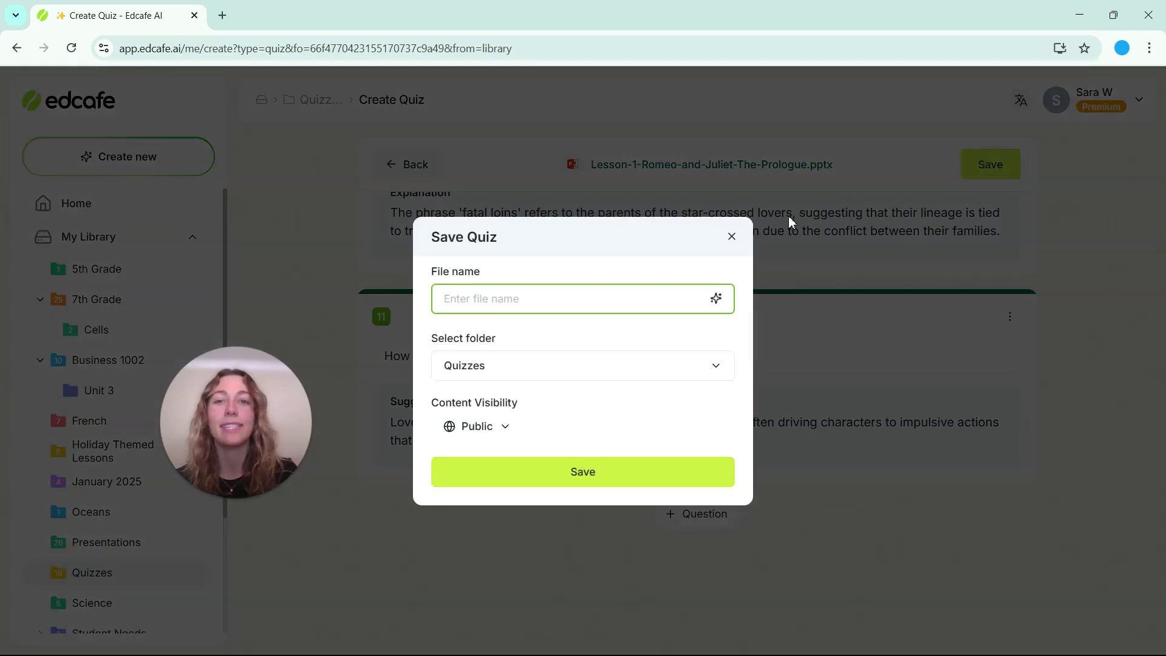
{"action": "type", "text": "Romeo and Juliet"}
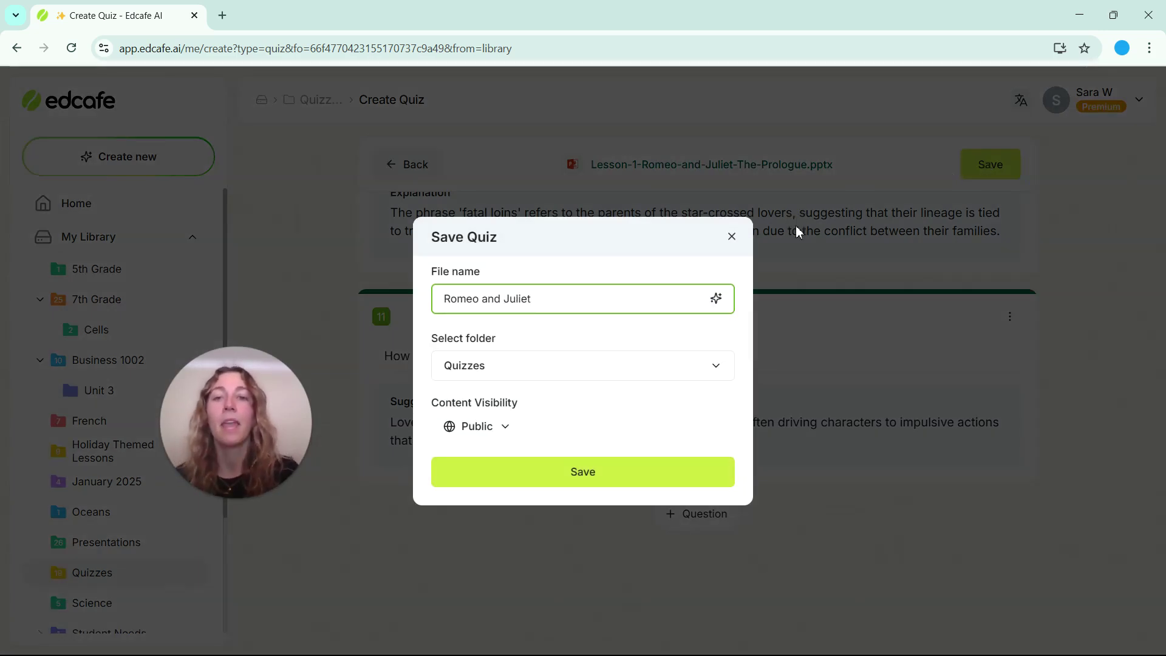
{"action": "left_click", "coordinate": [695, 381]}
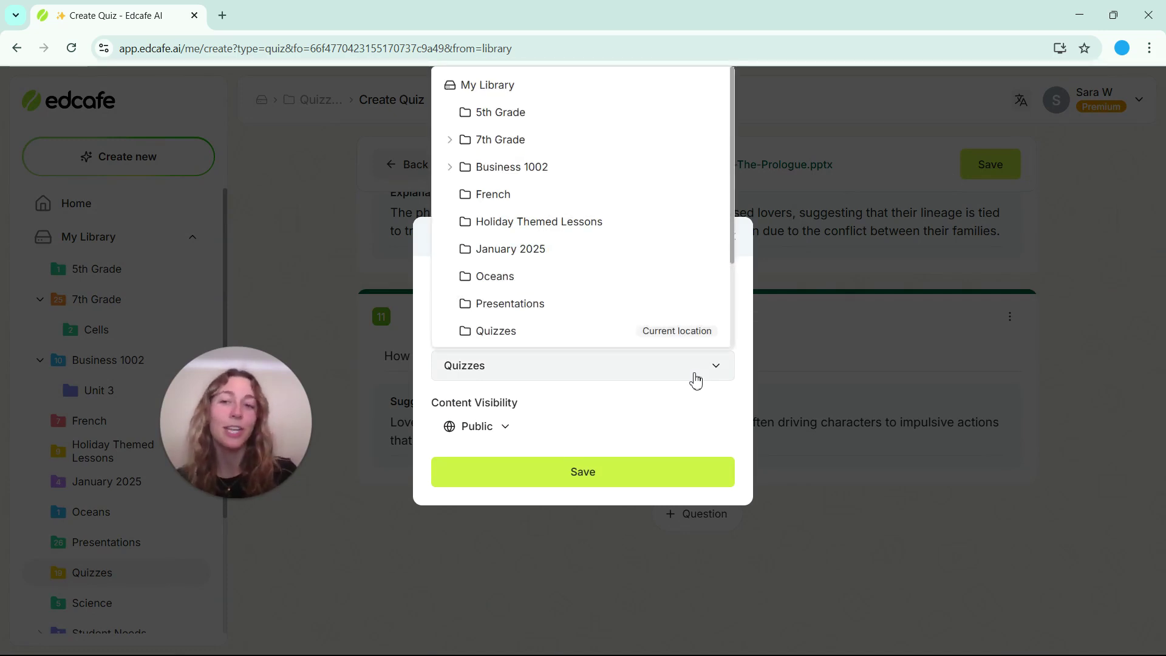
{"action": "left_click", "coordinate": [697, 417]}
{"action": "left_click", "coordinate": [646, 472]}
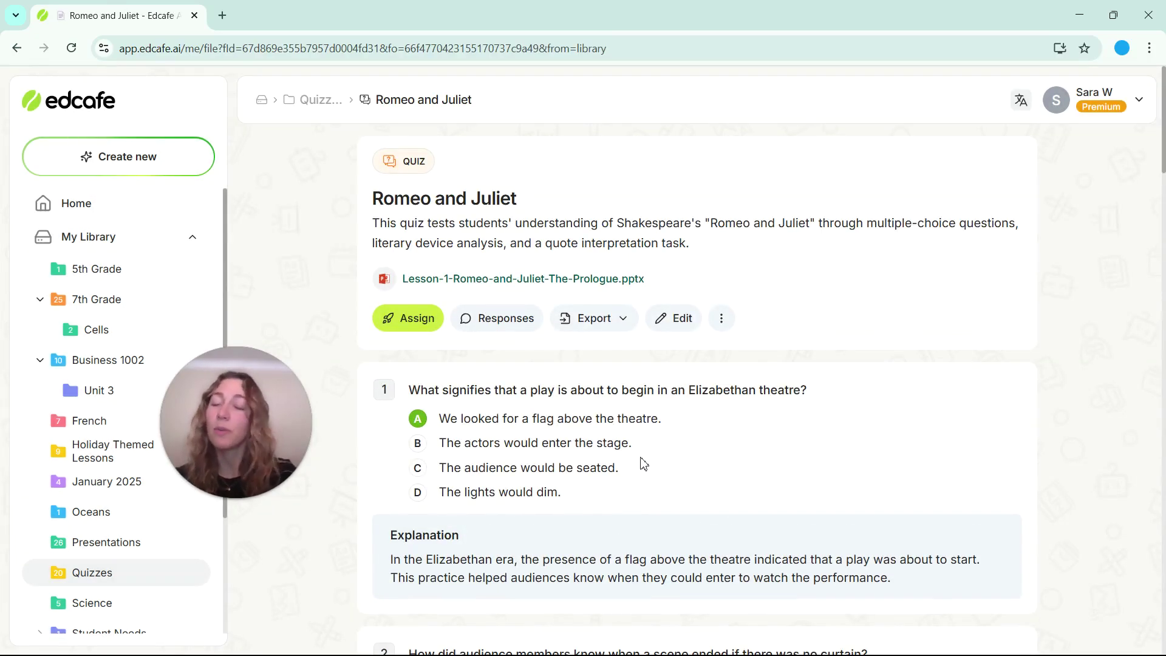
Step: Copy the quiz's assign link and load it in a new browser tab
{"action": "left_click", "coordinate": [419, 328]}
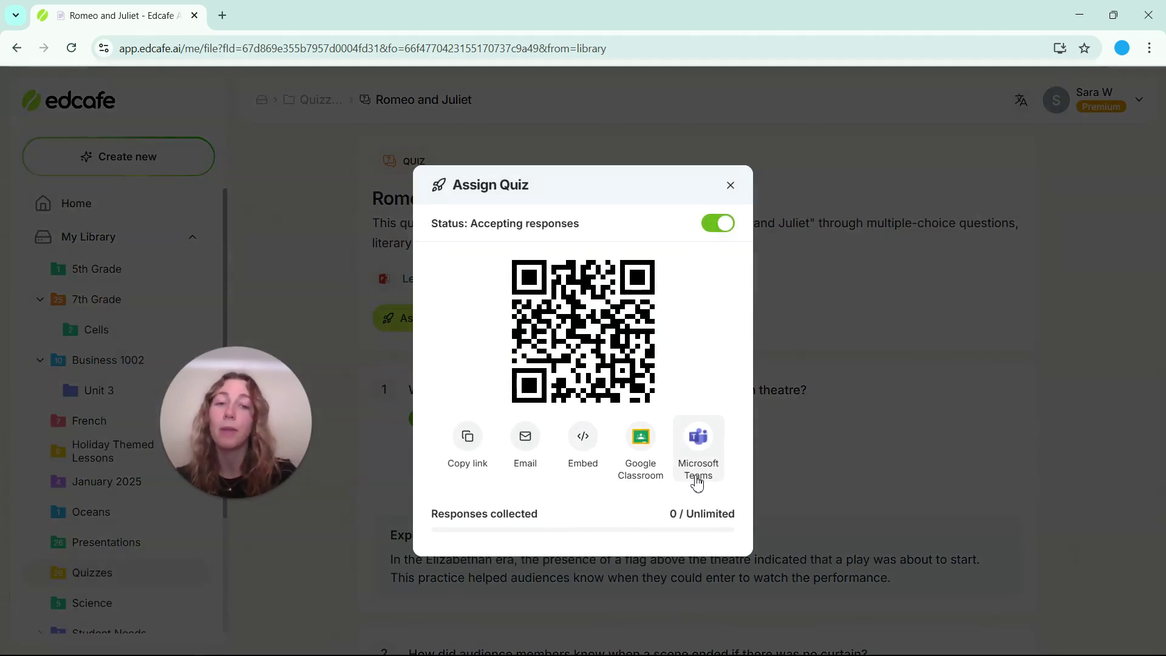
{"action": "left_click", "coordinate": [468, 446]}
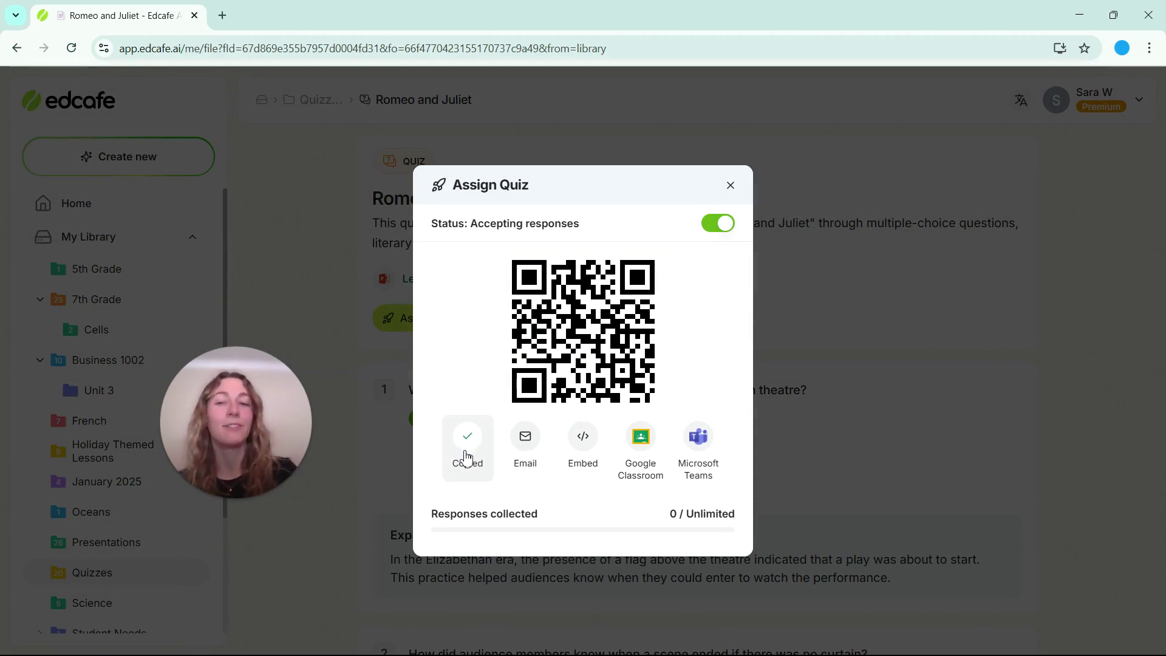
{"action": "left_click", "coordinate": [222, 16]}
{"action": "key", "text": "ctrl+v"}
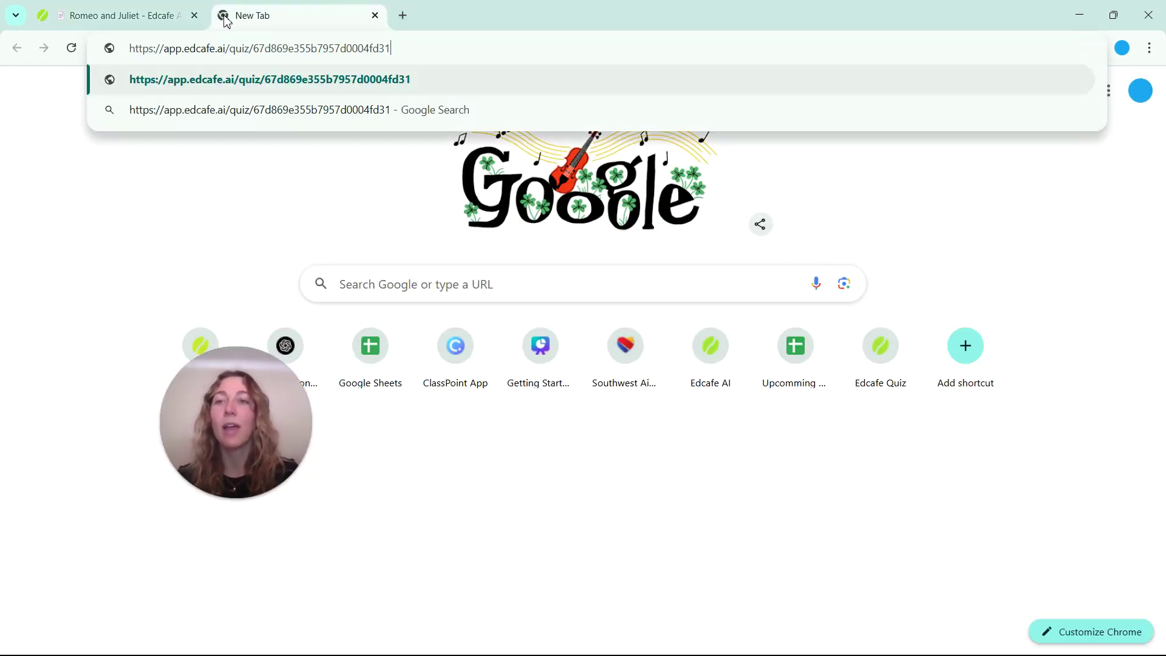
{"action": "key", "text": "Return"}
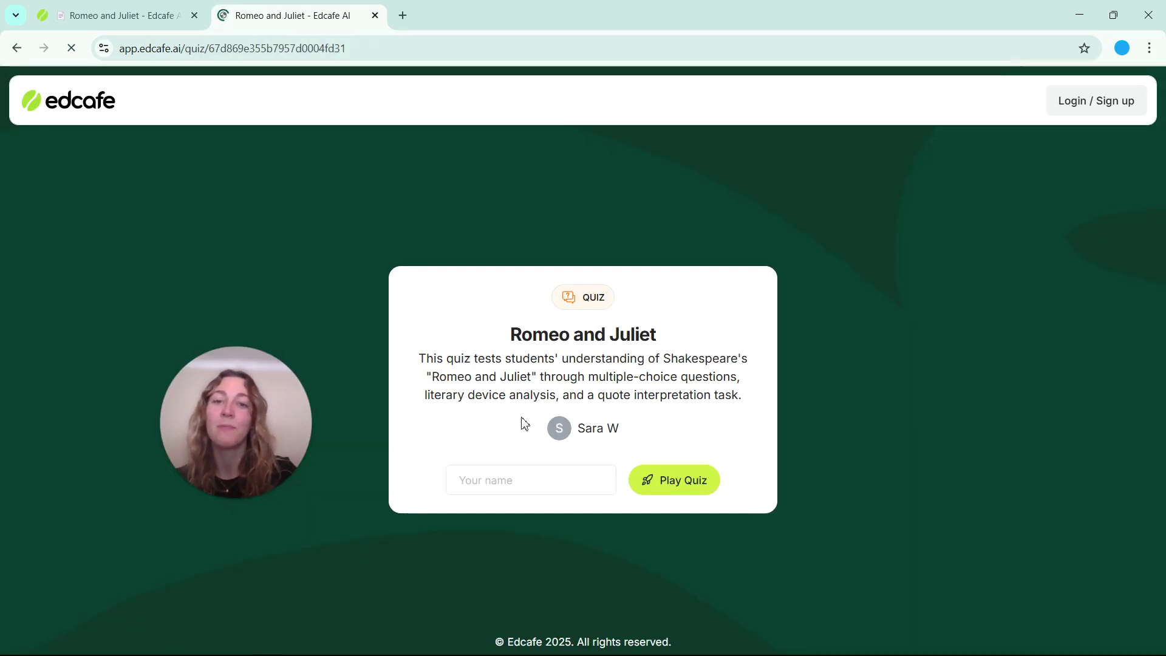
Step: Enter the student's name, start the quiz, and answer questions 1–4 (flag, clap, doomed by fate, Stratford-Upon-Avon)
{"action": "left_click", "coordinate": [522, 468]}
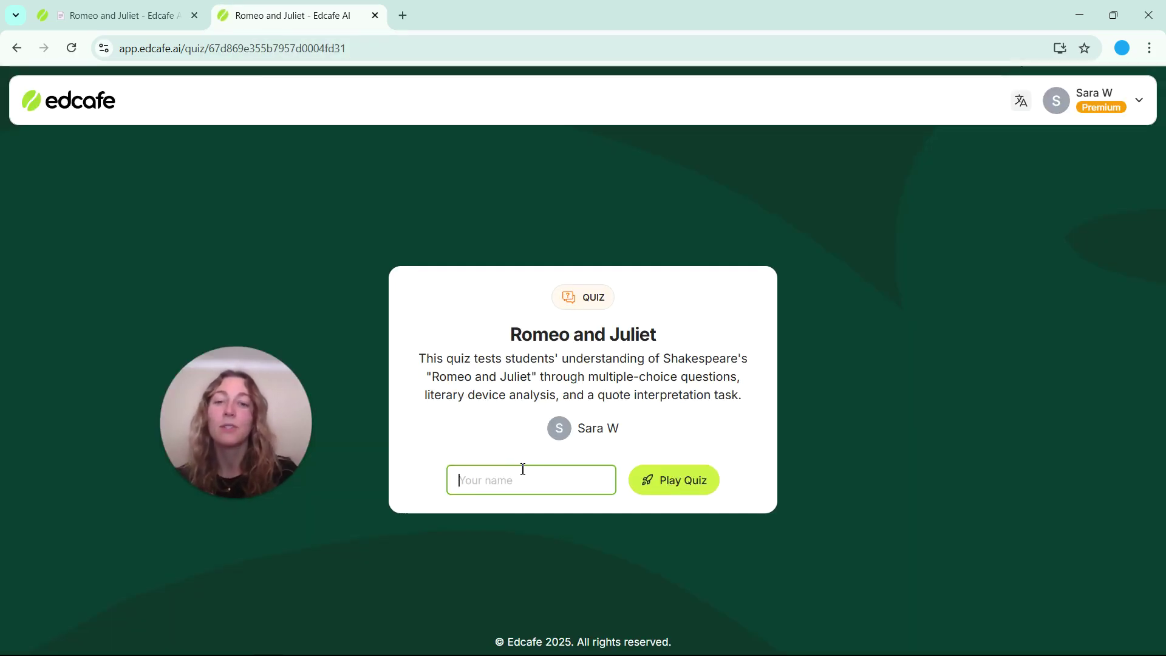
{"action": "type", "text": "Alex"}
{"action": "key", "text": "Return"}
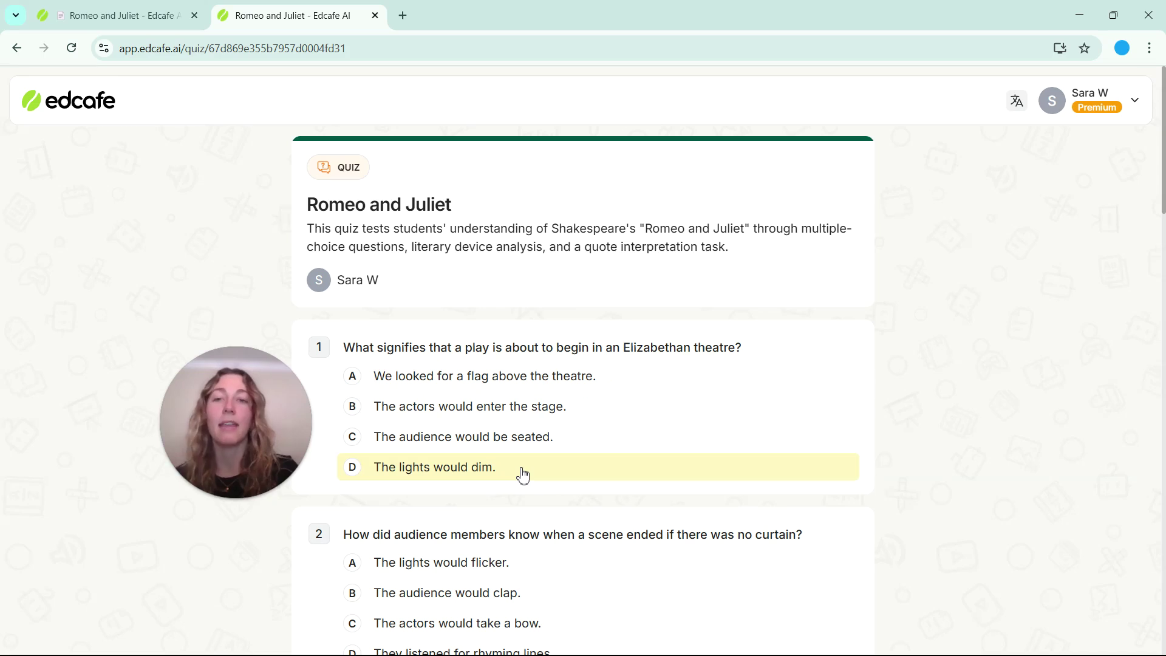
{"action": "left_click", "coordinate": [581, 384]}
{"action": "left_click", "coordinate": [573, 601]}
{"action": "scroll", "coordinate": [572, 582], "scroll_direction": "down", "scroll_amount": 5}
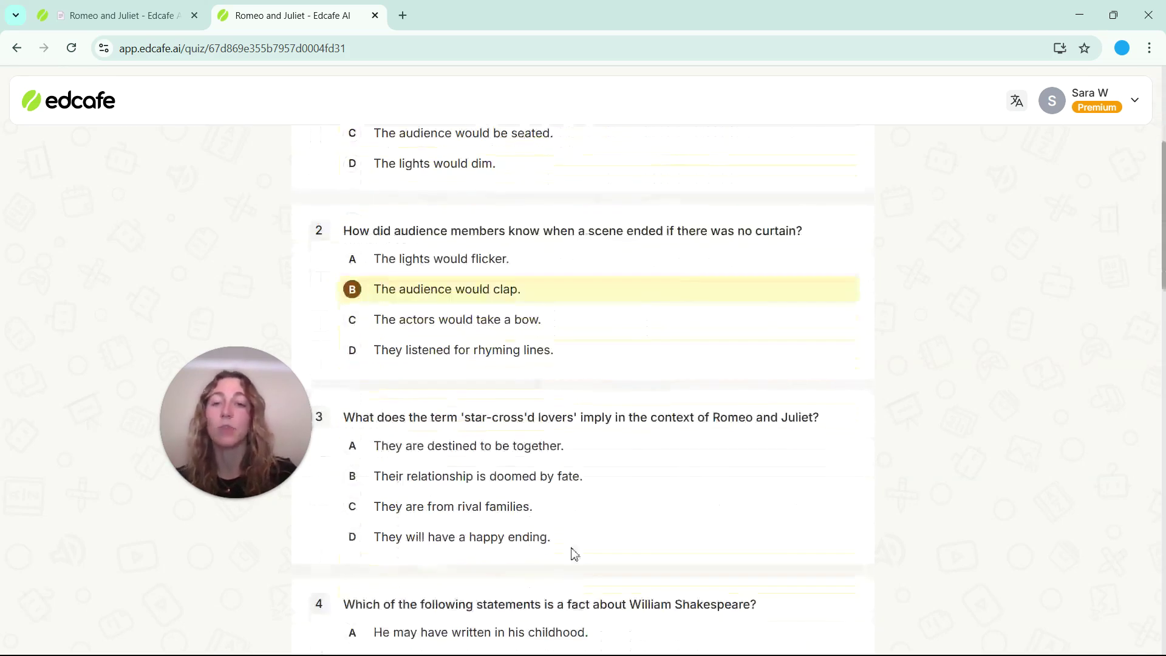
{"action": "left_click", "coordinate": [582, 484]}
{"action": "scroll", "coordinate": [581, 484], "scroll_direction": "down", "scroll_amount": 4}
{"action": "left_click", "coordinate": [593, 465]}
{"action": "scroll", "coordinate": [594, 465], "scroll_direction": "down", "scroll_amount": 3}
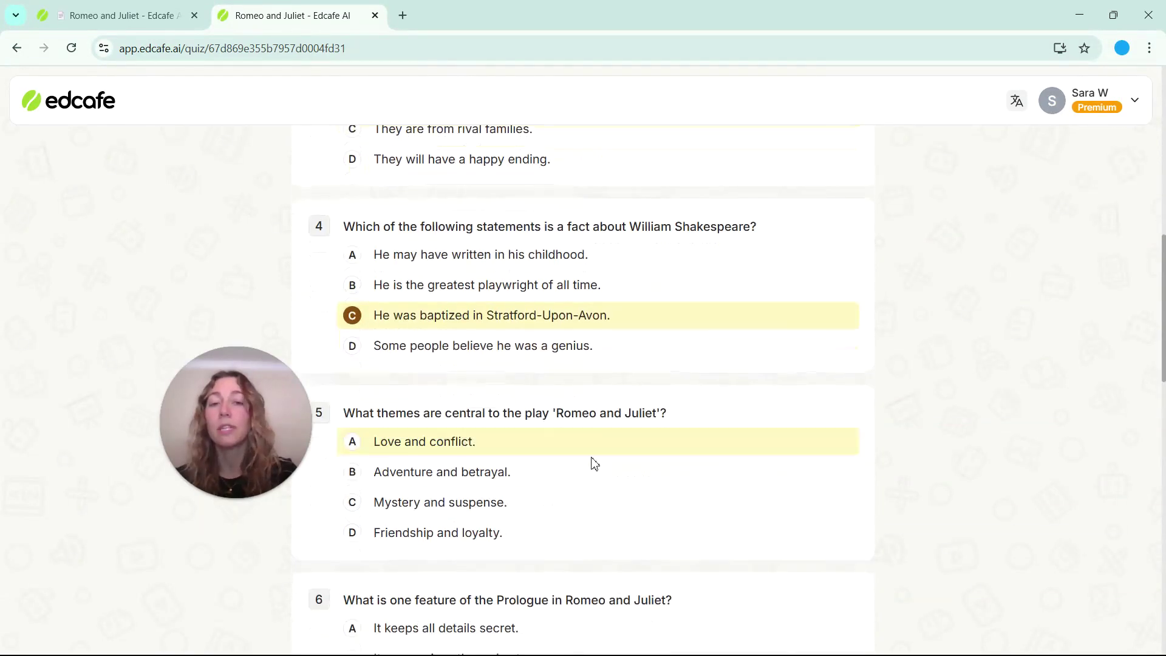
Step: Answer questions 5–10 with options B, C, B, C, C and C
{"action": "left_click", "coordinate": [592, 477]}
{"action": "scroll", "coordinate": [593, 477], "scroll_direction": "down", "scroll_amount": 5}
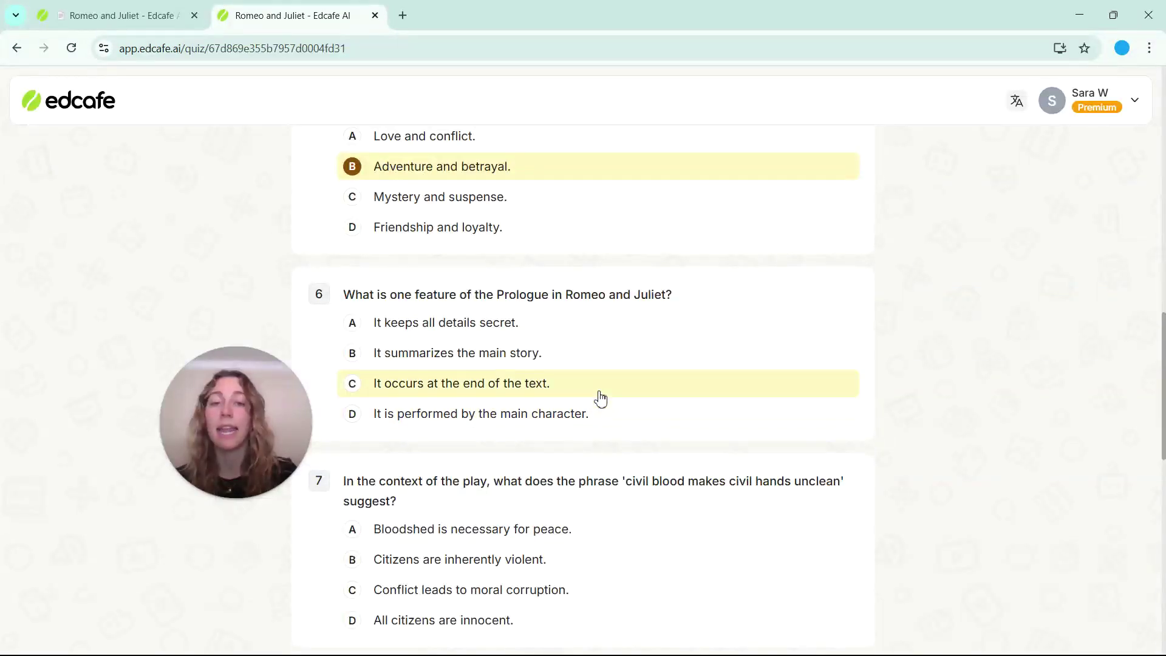
{"action": "left_click", "coordinate": [598, 393]}
{"action": "left_click", "coordinate": [611, 570]}
{"action": "scroll", "coordinate": [610, 499], "scroll_direction": "down", "scroll_amount": 5}
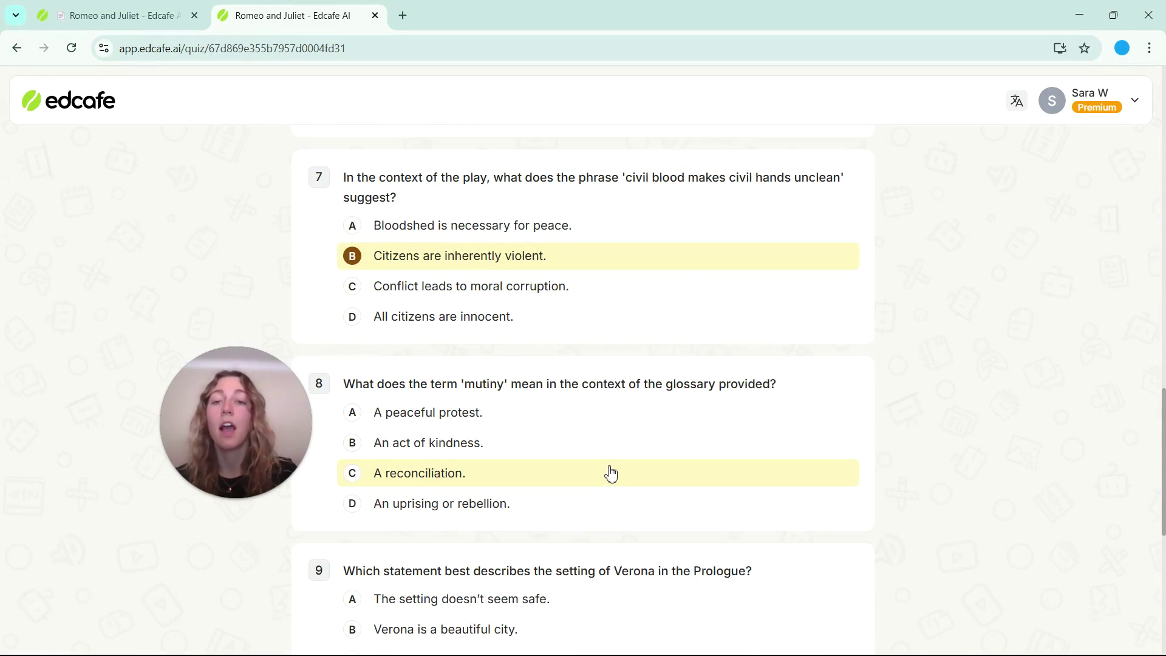
{"action": "left_click", "coordinate": [610, 474]}
{"action": "scroll", "coordinate": [610, 473], "scroll_direction": "down", "scroll_amount": 4}
{"action": "left_click", "coordinate": [608, 443]}
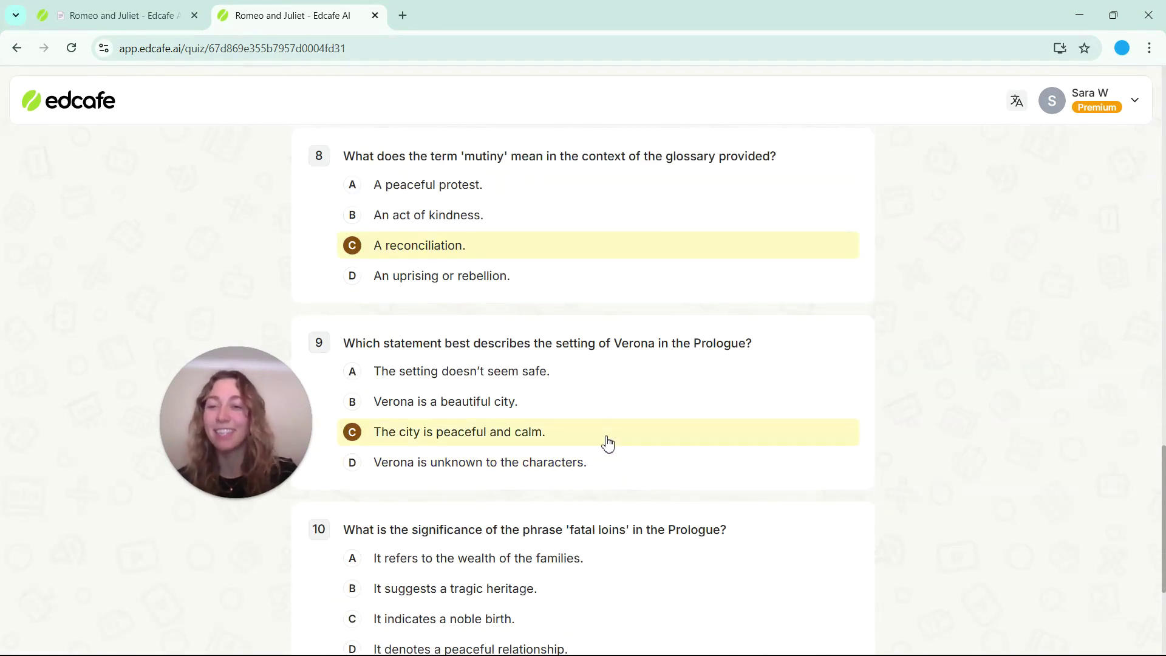
{"action": "scroll", "coordinate": [607, 444], "scroll_direction": "down", "scroll_amount": 4}
{"action": "left_click", "coordinate": [602, 475]}
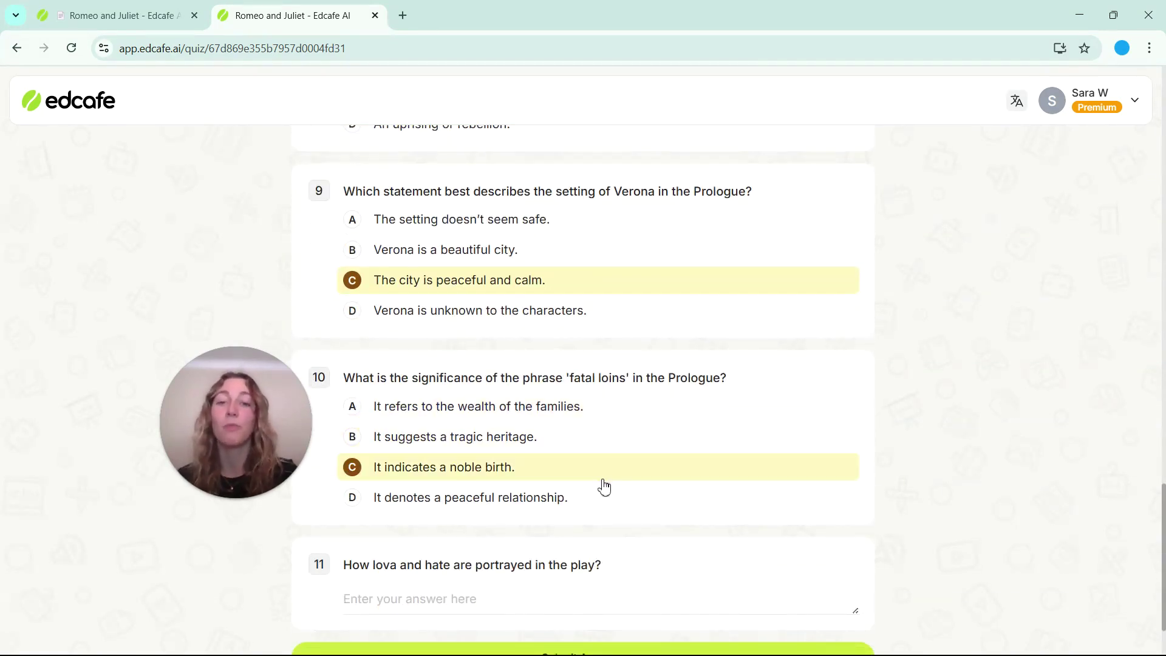
{"action": "scroll", "coordinate": [604, 483], "scroll_direction": "down", "scroll_amount": 2}
Step: Paste the prepared love-and-hate paragraph into question 11 and submit the quiz
{"action": "left_click", "coordinate": [613, 558]}
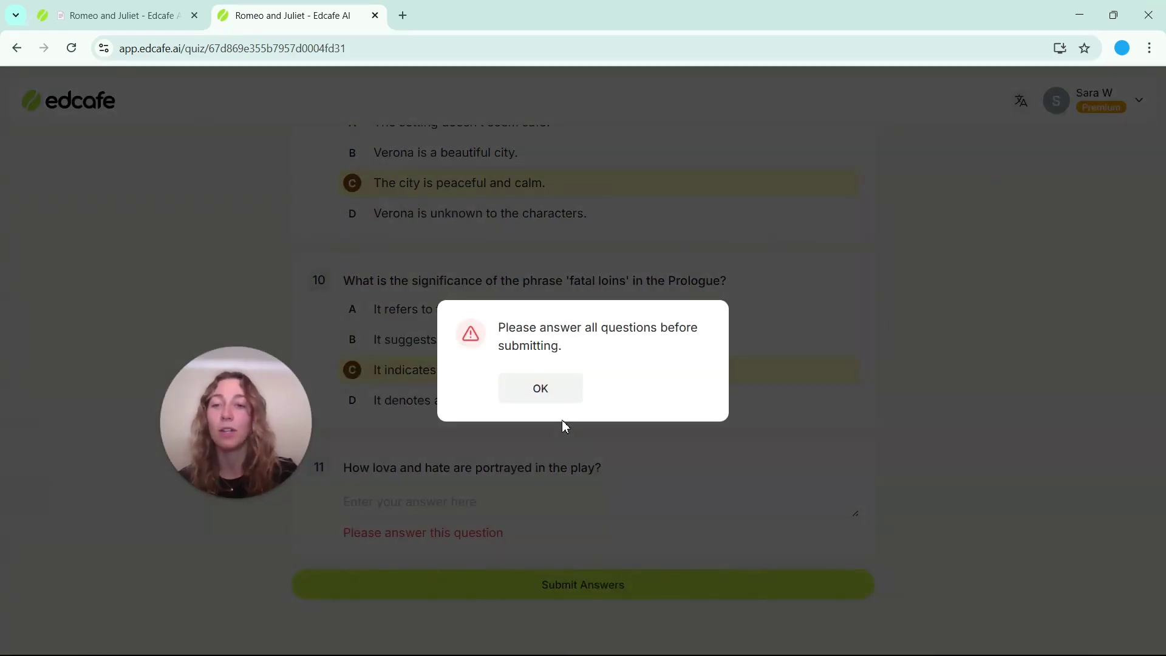
{"action": "left_click", "coordinate": [540, 389]}
{"action": "left_click", "coordinate": [491, 504]}
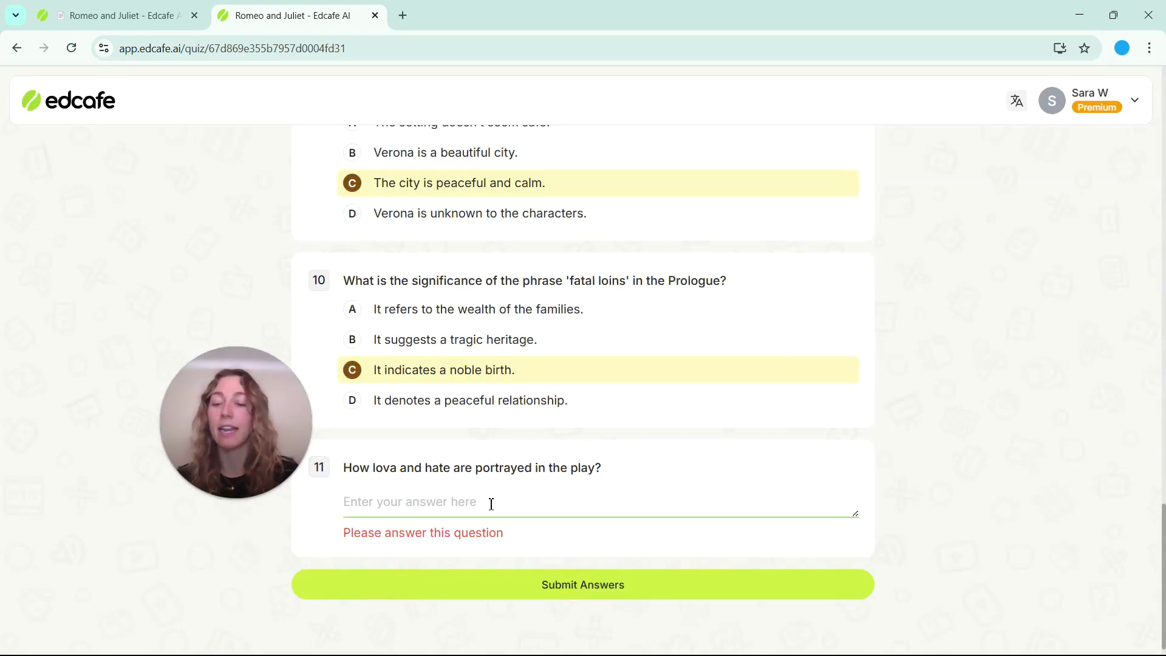
{"action": "key", "text": "super+v"}
{"action": "left_click", "coordinate": [494, 396]}
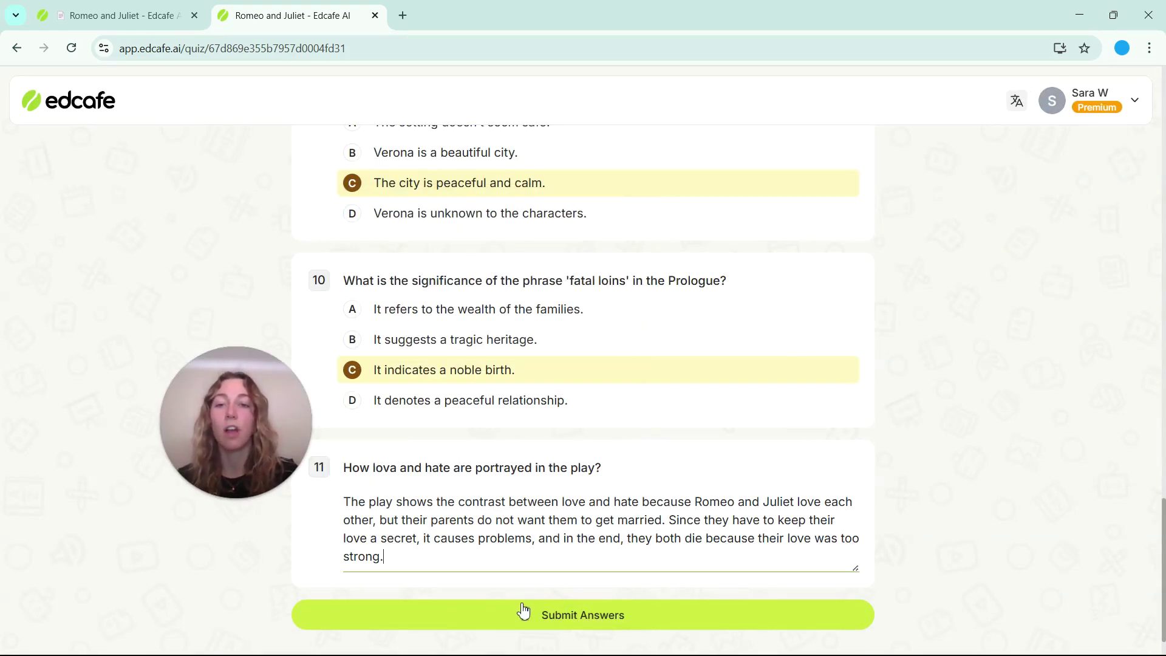
{"action": "left_click", "coordinate": [526, 615]}
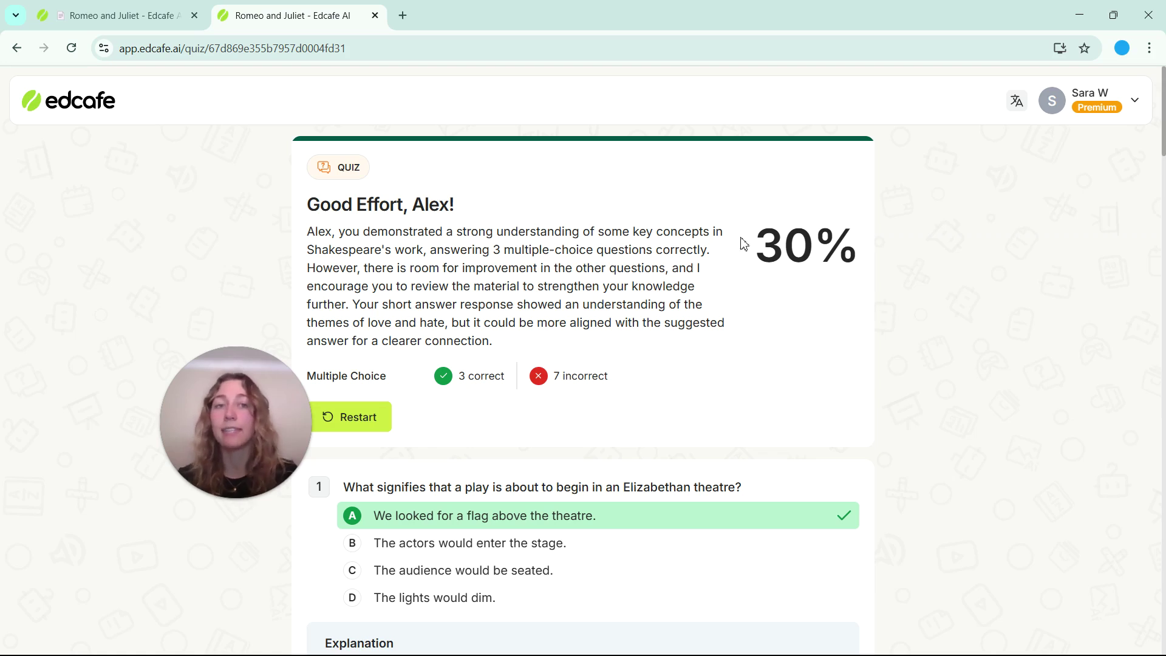
{"action": "left_click_drag", "start_coordinate": [757, 249], "coordinate": [869, 261]}
{"action": "left_click", "coordinate": [869, 260]}
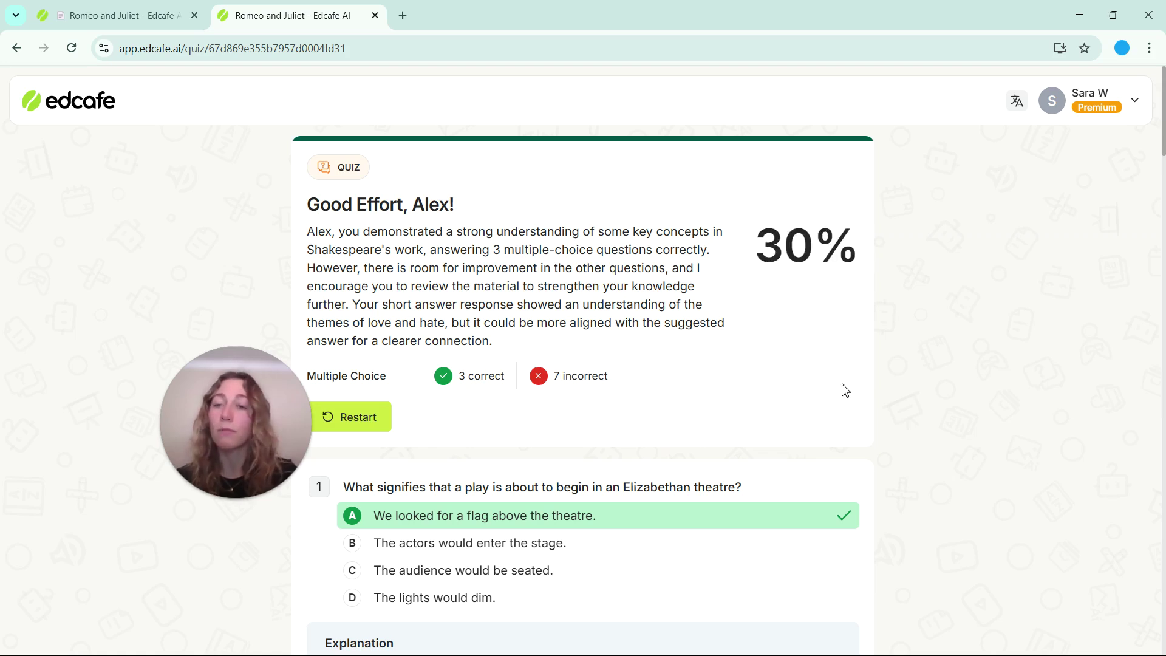
{"action": "scroll", "coordinate": [748, 408], "scroll_direction": "down", "scroll_amount": 3}
{"action": "scroll", "coordinate": [748, 409], "scroll_direction": "down", "scroll_amount": 1}
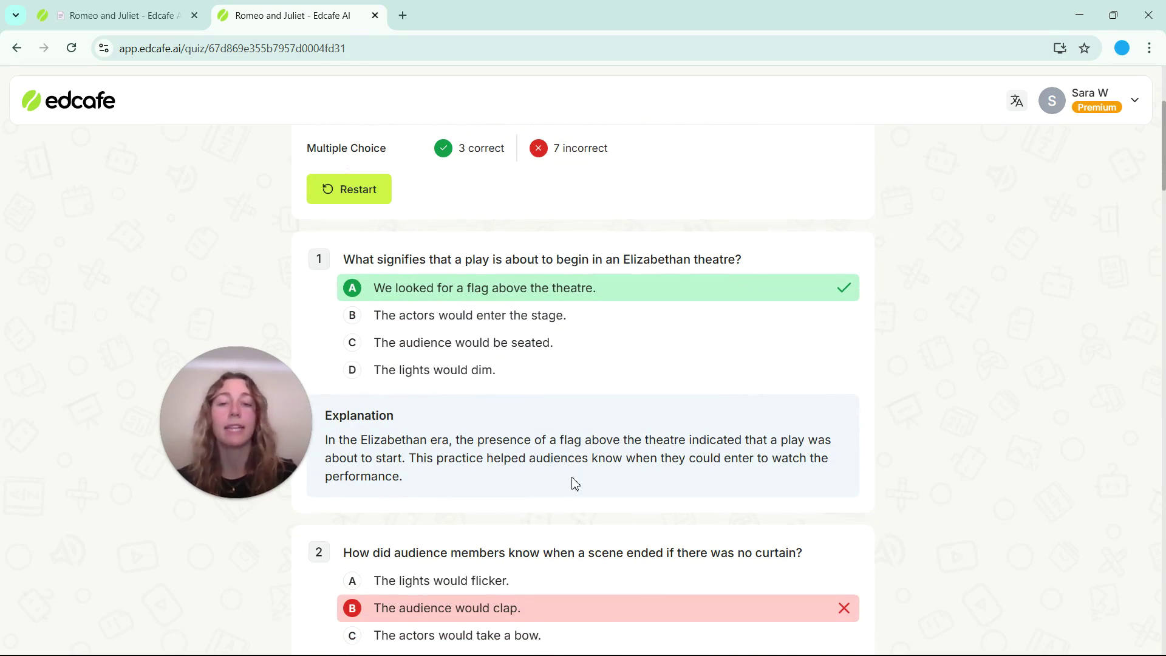
{"action": "scroll", "coordinate": [562, 374], "scroll_direction": "down", "scroll_amount": 2}
{"action": "scroll", "coordinate": [577, 311], "scroll_direction": "down", "scroll_amount": 3}
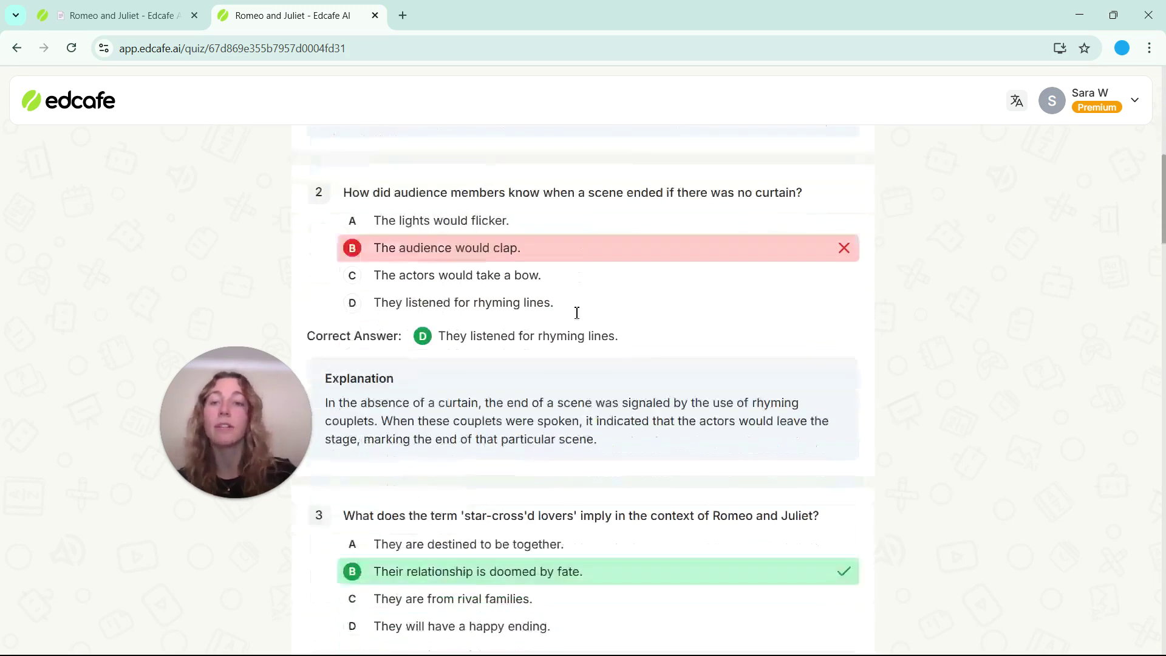
{"action": "scroll", "coordinate": [576, 442], "scroll_direction": "down", "scroll_amount": 1}
{"action": "scroll", "coordinate": [576, 442], "scroll_direction": "down", "scroll_amount": 20}
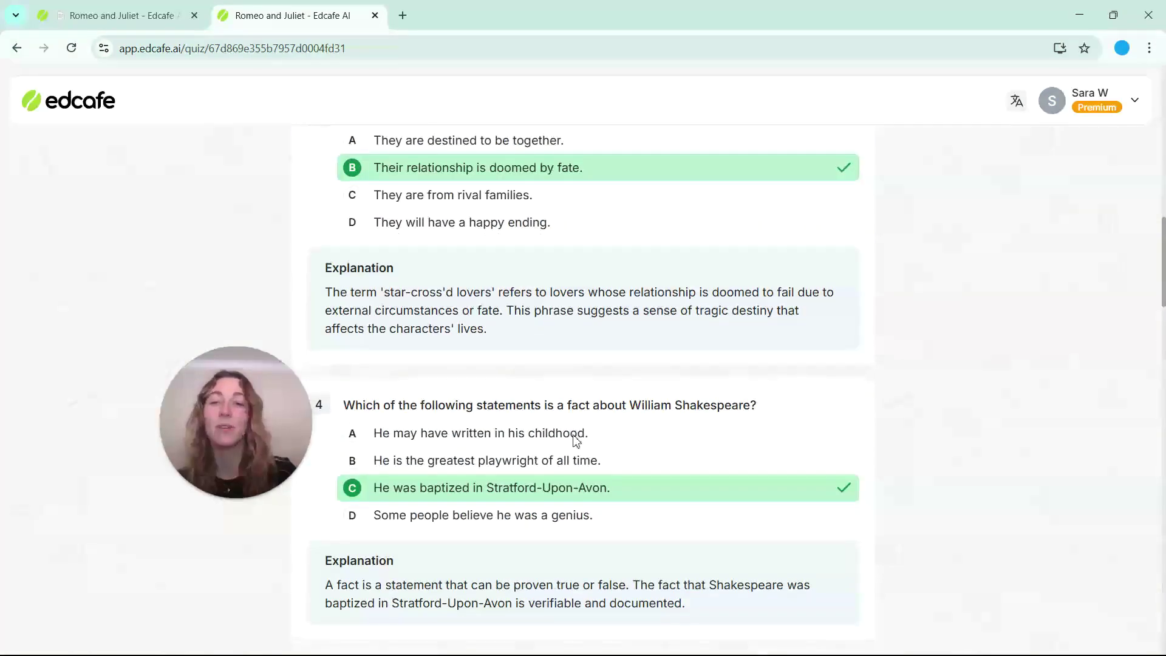
{"action": "scroll", "coordinate": [575, 440], "scroll_direction": "down", "scroll_amount": 10}
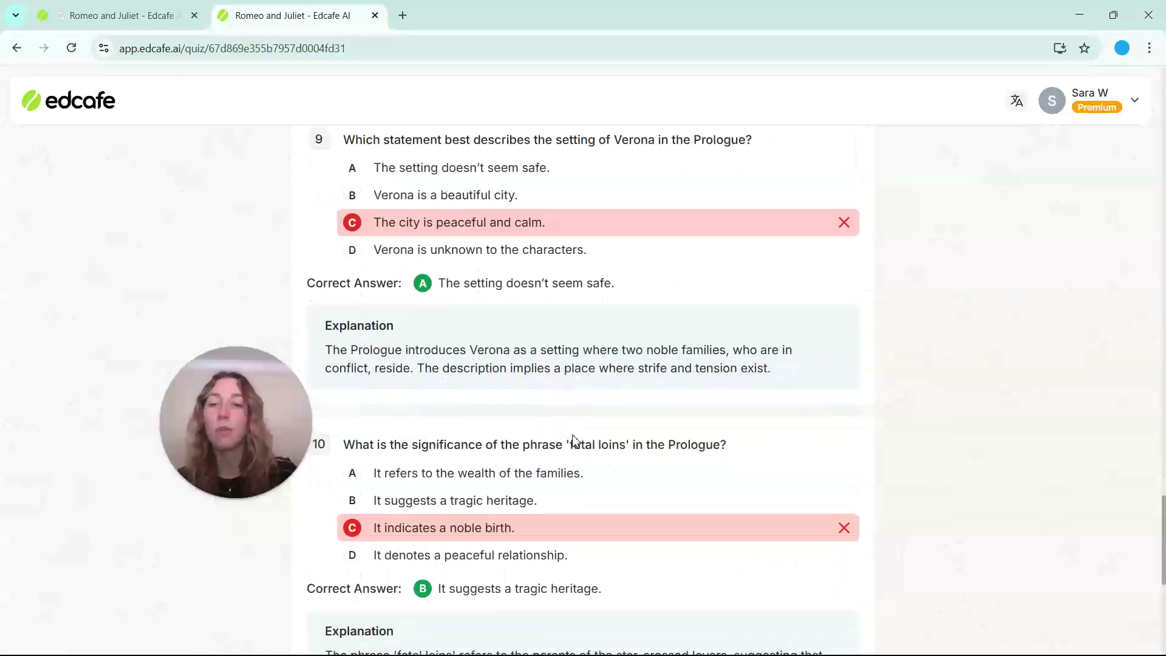
{"action": "scroll", "coordinate": [575, 436], "scroll_direction": "up", "scroll_amount": 1}
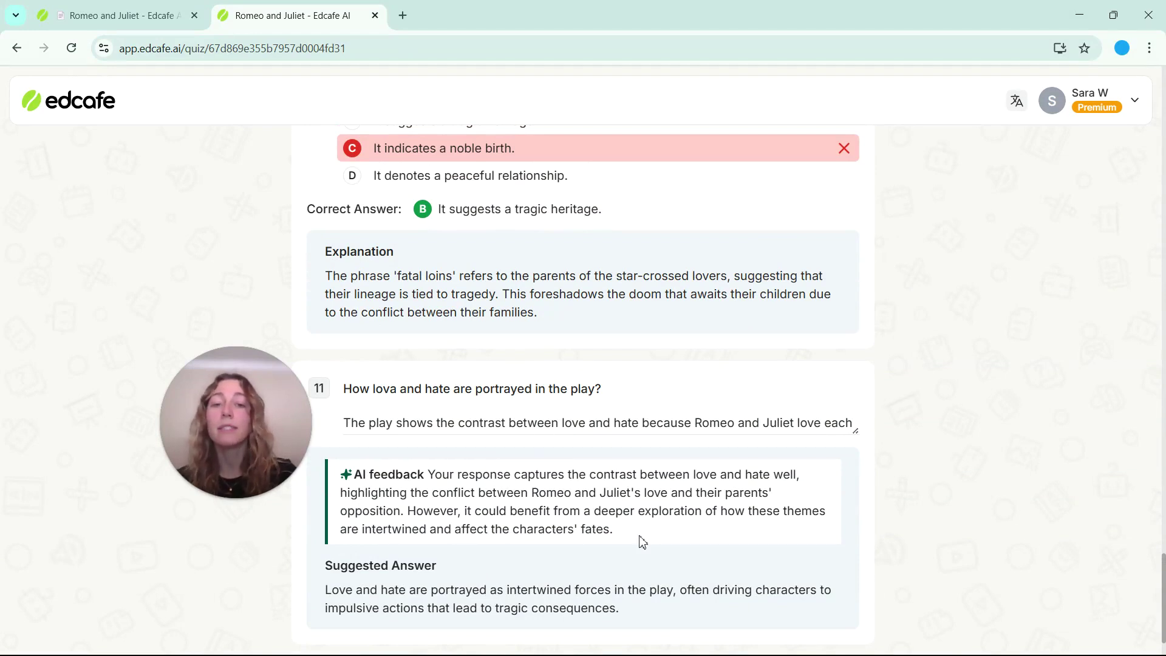
{"action": "left_click_drag", "start_coordinate": [640, 539], "coordinate": [334, 476]}
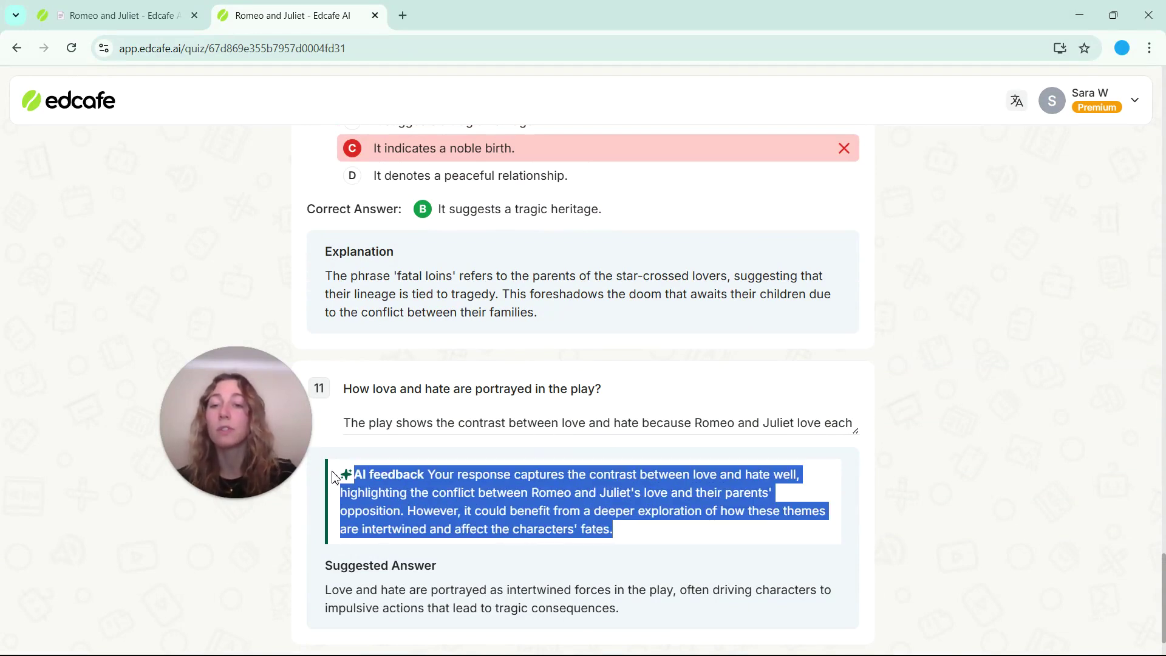
{"action": "left_click", "coordinate": [370, 478]}
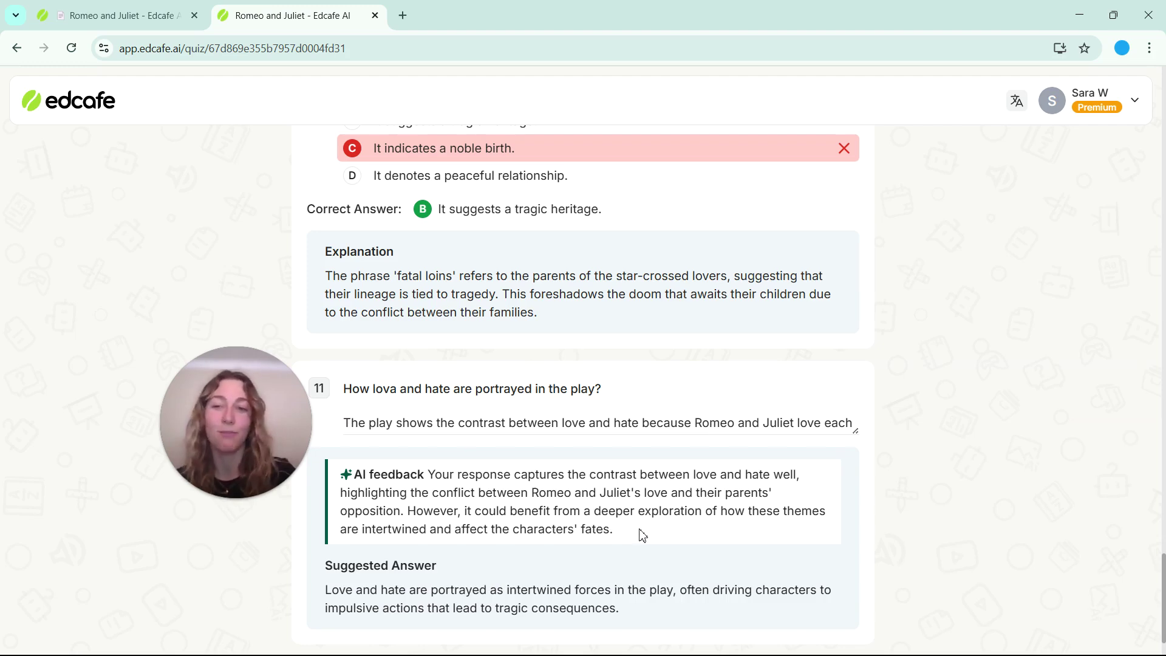
Step: Close the assign window, open Responses (6), and check who chose option D on question 2
{"action": "left_click", "coordinate": [139, 15]}
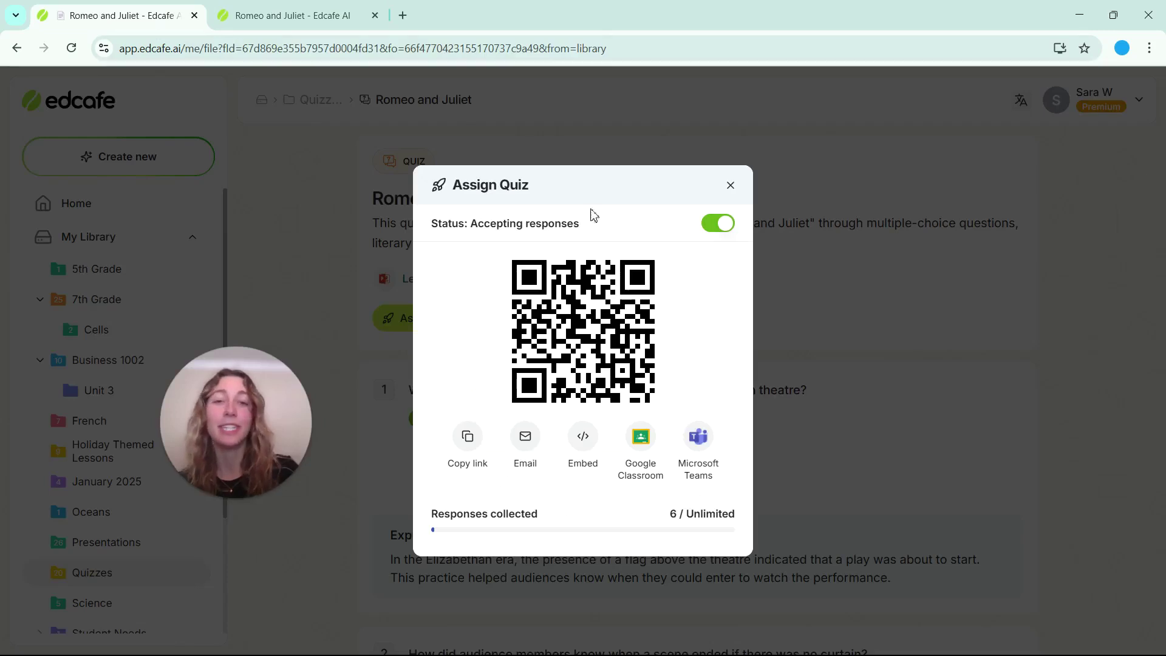
{"action": "left_click", "coordinate": [730, 185]}
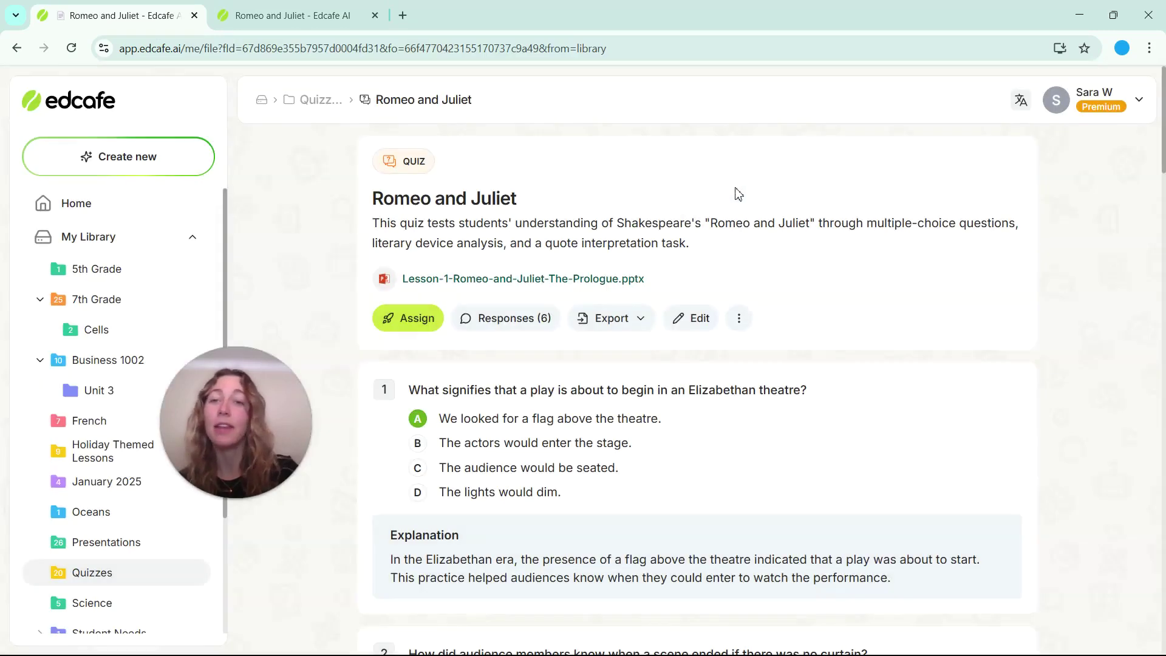
{"action": "left_click", "coordinate": [502, 324]}
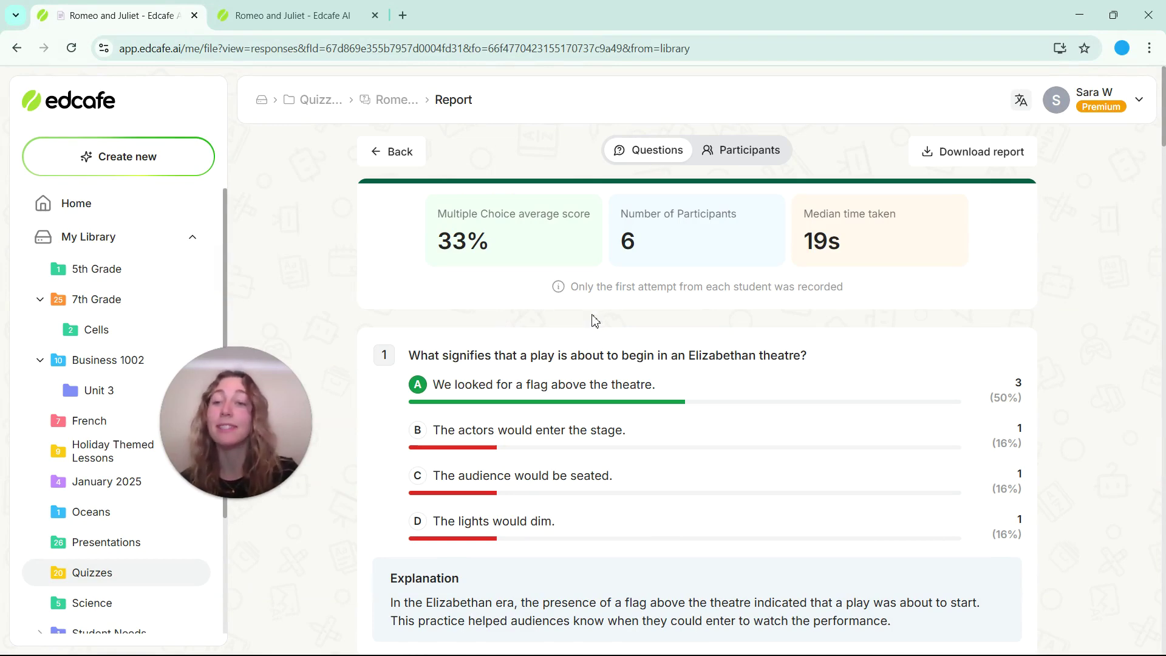
{"action": "scroll", "coordinate": [594, 328], "scroll_direction": "down", "scroll_amount": 7}
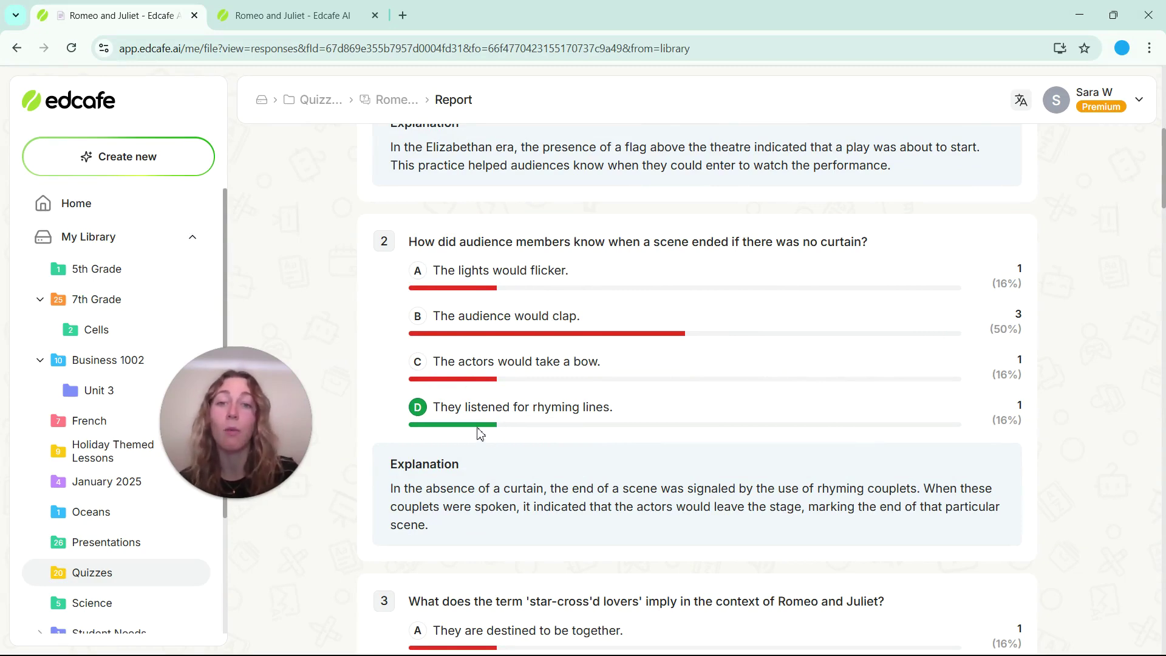
{"action": "left_click", "coordinate": [473, 425]}
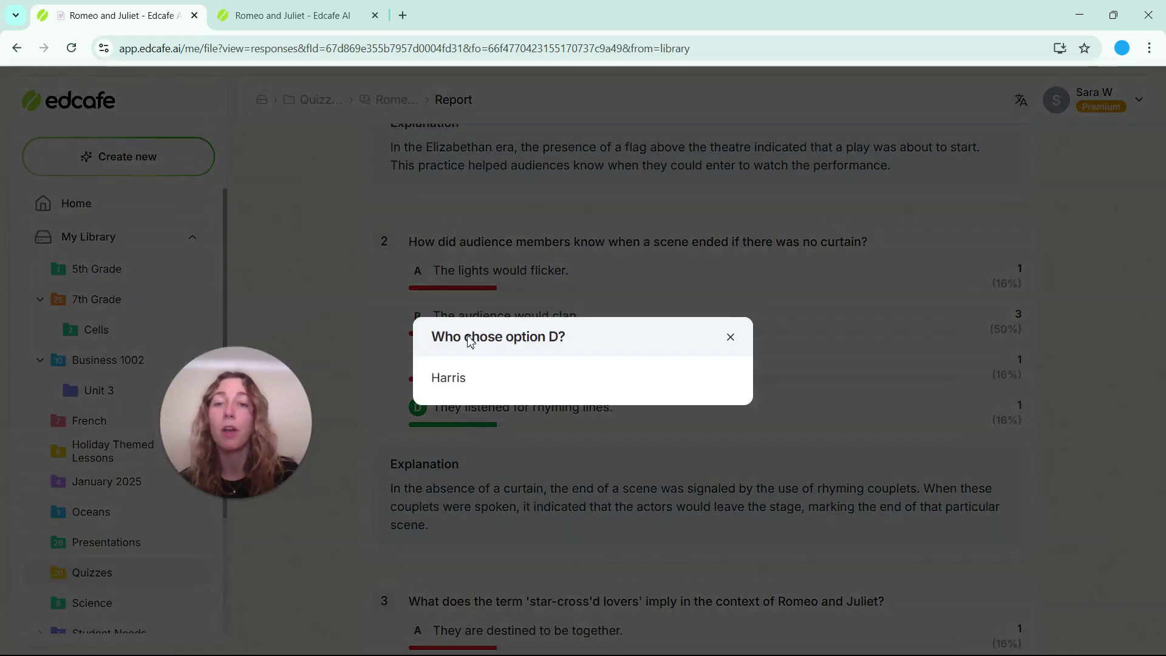
{"action": "left_click", "coordinate": [616, 286]}
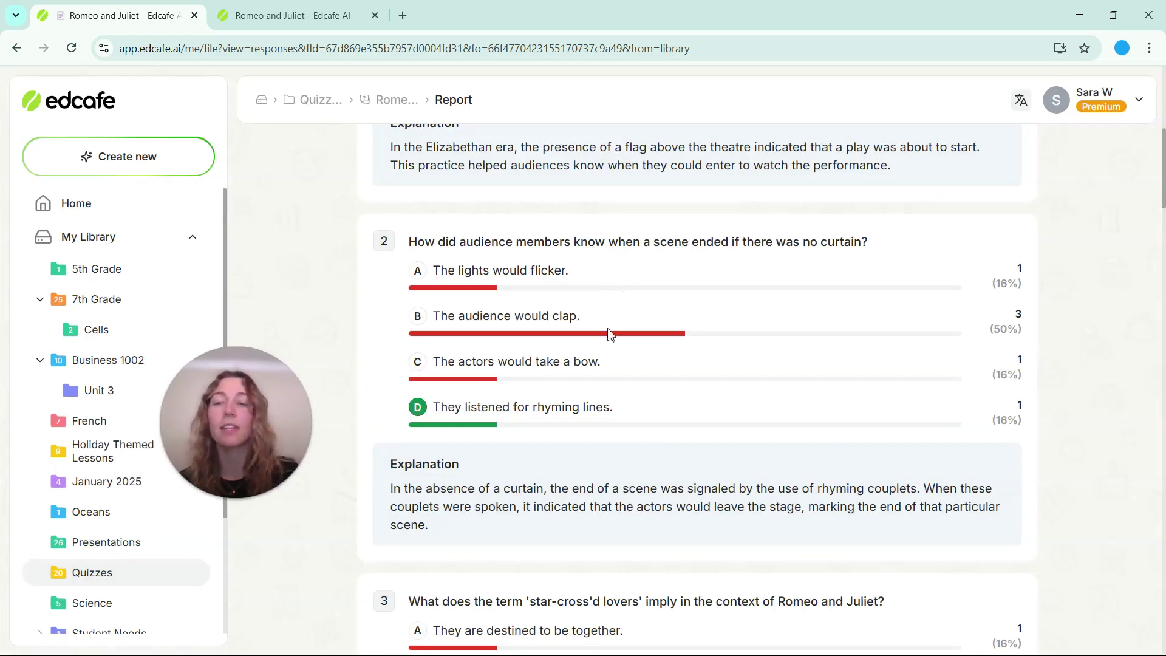
{"action": "scroll", "coordinate": [607, 337], "scroll_direction": "up", "scroll_amount": 7}
Step: Review one participant's full quiz result from the scores list, close it, and go back to the quiz page
{"action": "left_click", "coordinate": [737, 151]}
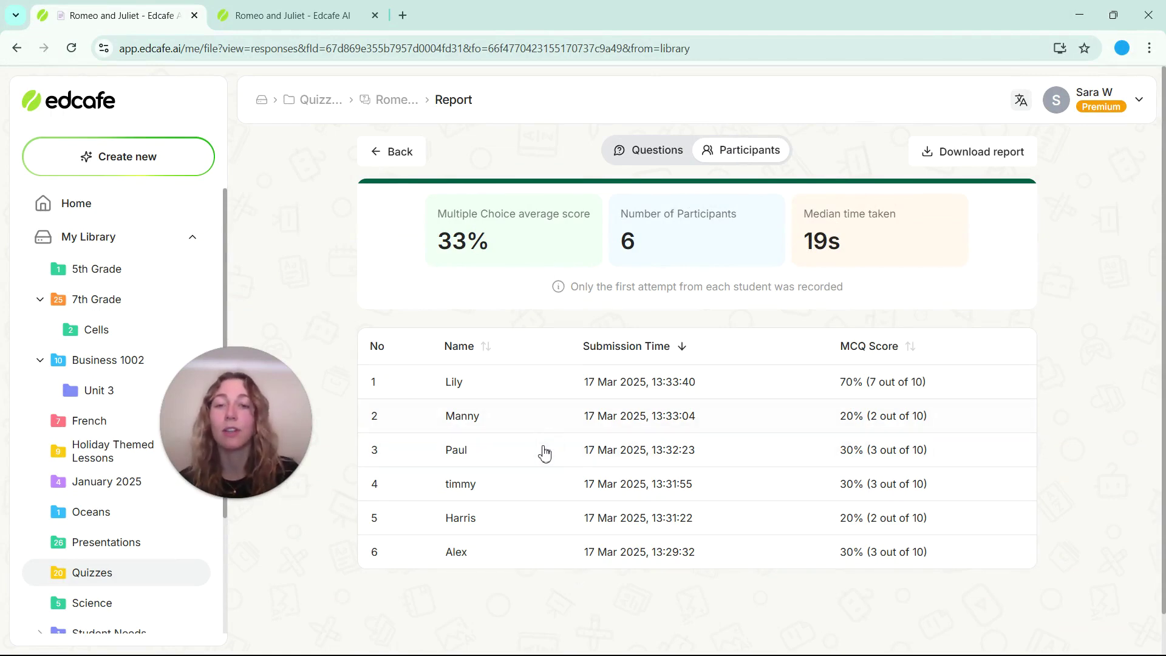
{"action": "left_click", "coordinate": [550, 486]}
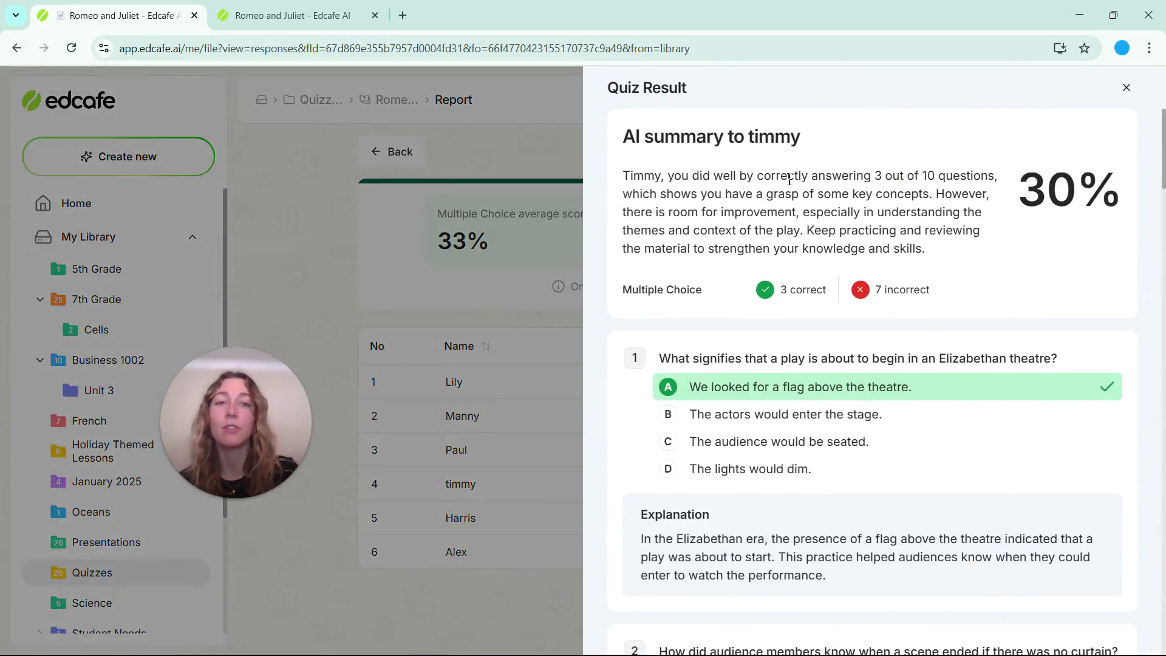
{"action": "scroll", "coordinate": [789, 179], "scroll_direction": "down", "scroll_amount": 5}
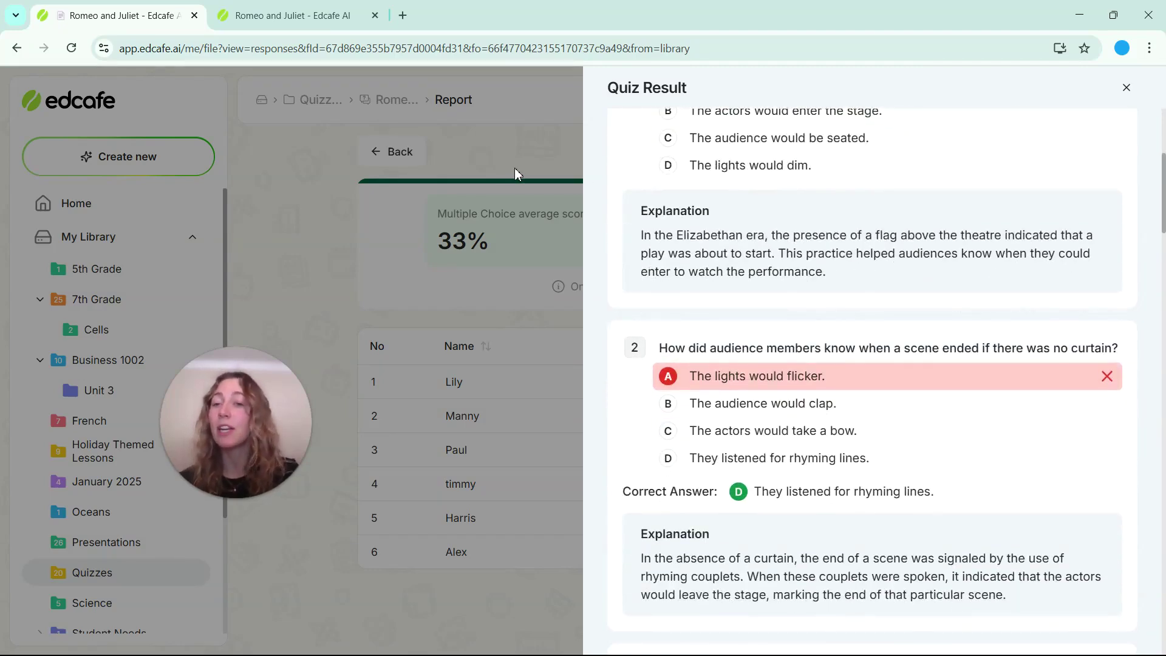
{"action": "left_click", "coordinate": [515, 167]}
{"action": "left_click", "coordinate": [391, 153]}
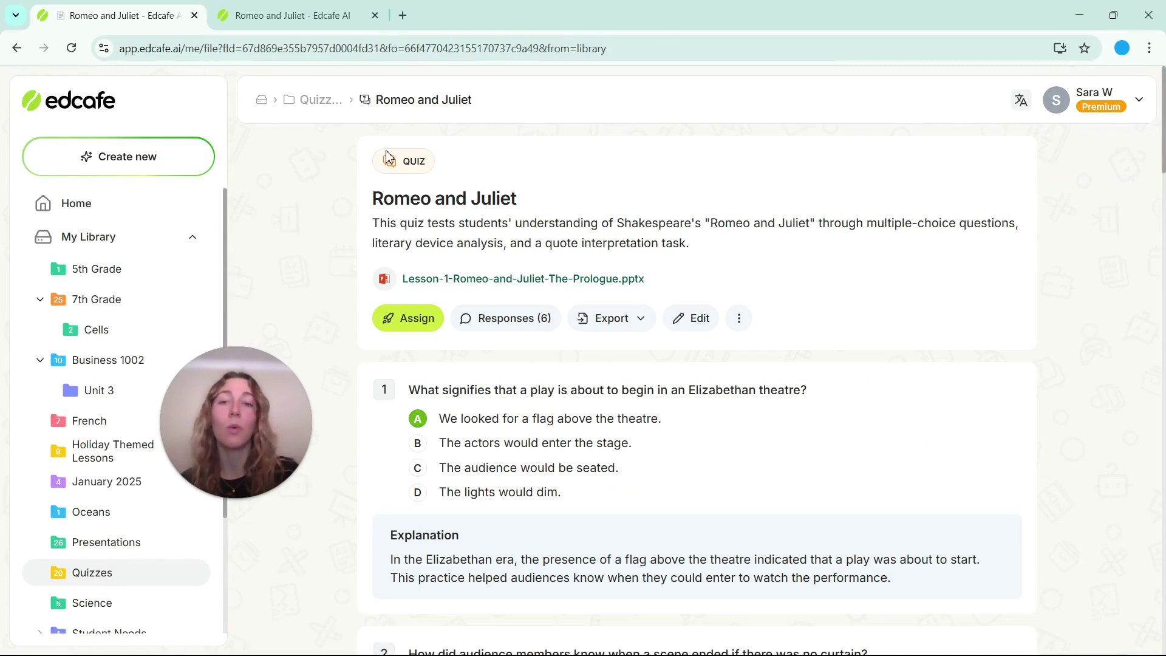
Step: Expand the Export dropdown on the Romeo and Juliet quiz page
{"action": "left_click", "coordinate": [607, 322]}
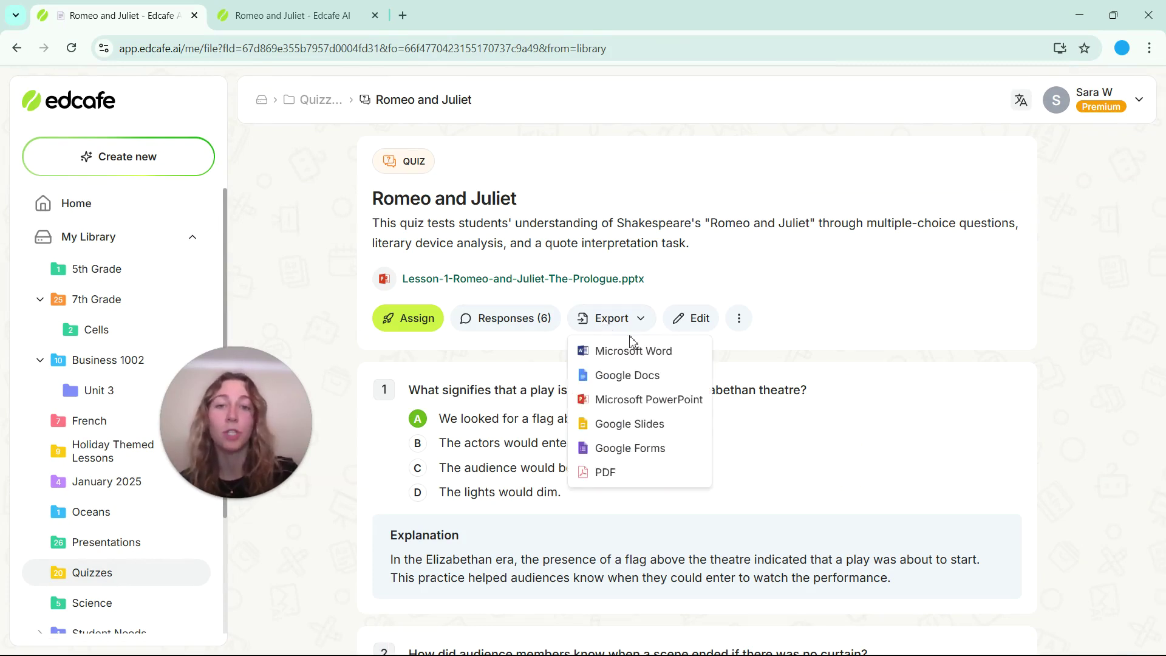